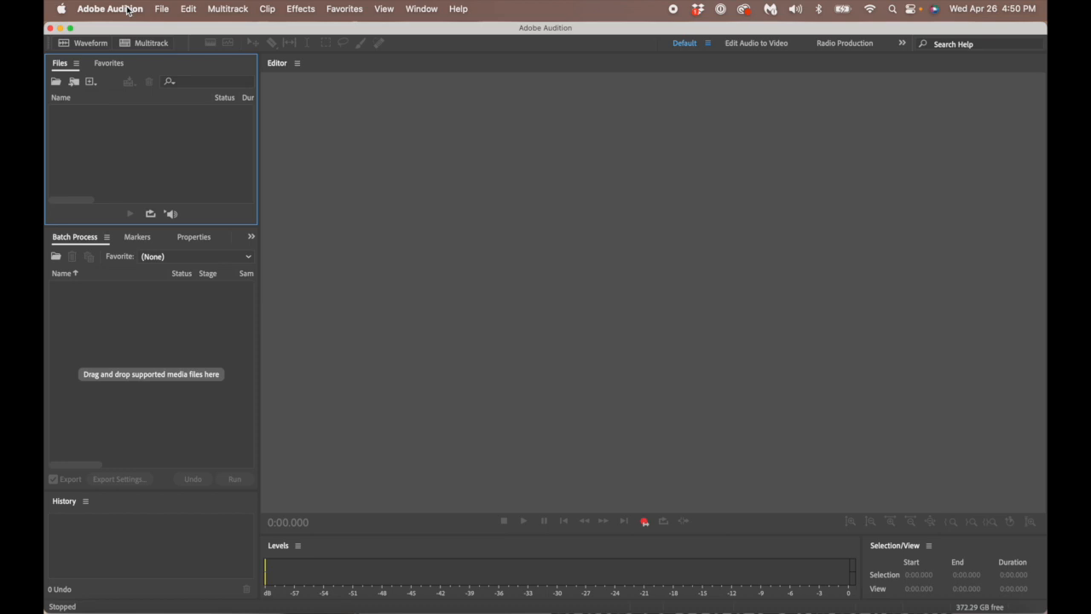
- Open Edit > Keyboard Shortcuts and select AutoSave under the Preferences commands
{"action": "left_click", "coordinate": [189, 10]}
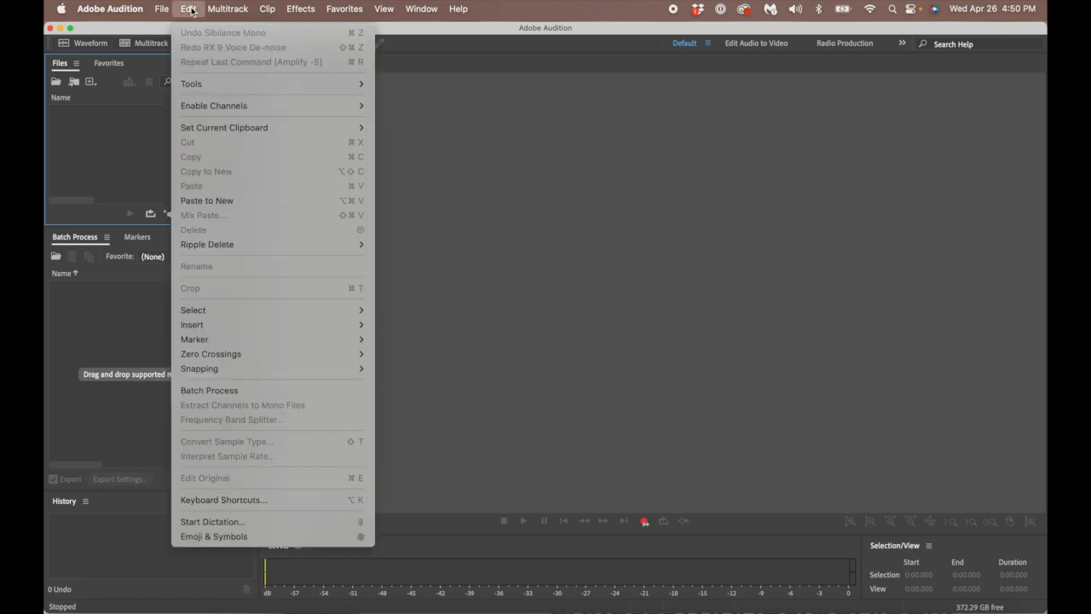
{"action": "left_click", "coordinate": [229, 502]}
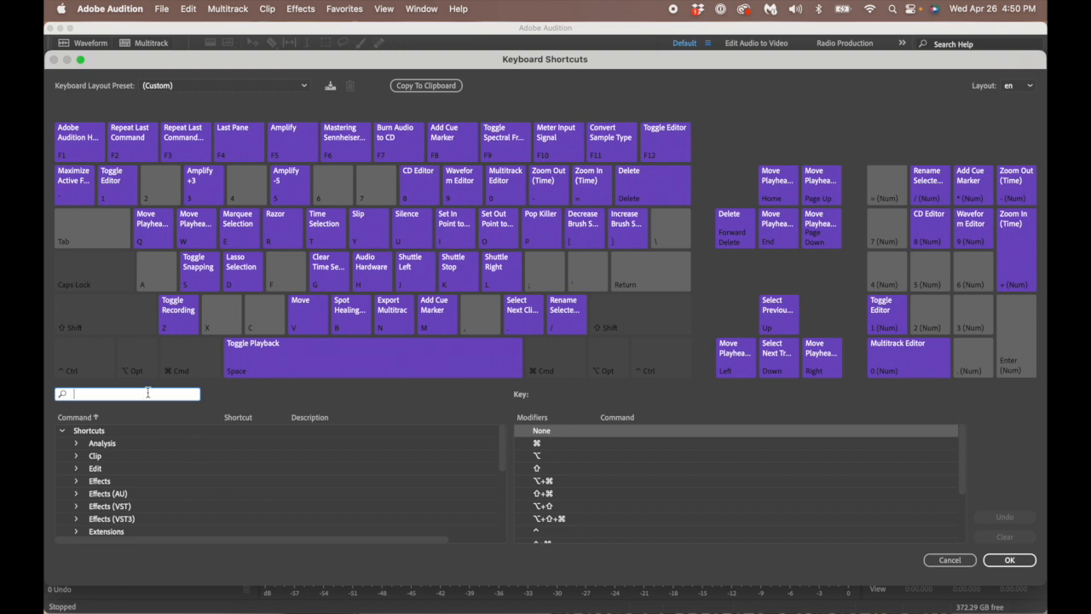
{"action": "scroll", "coordinate": [166, 505], "scroll_direction": "down", "scroll_amount": 5}
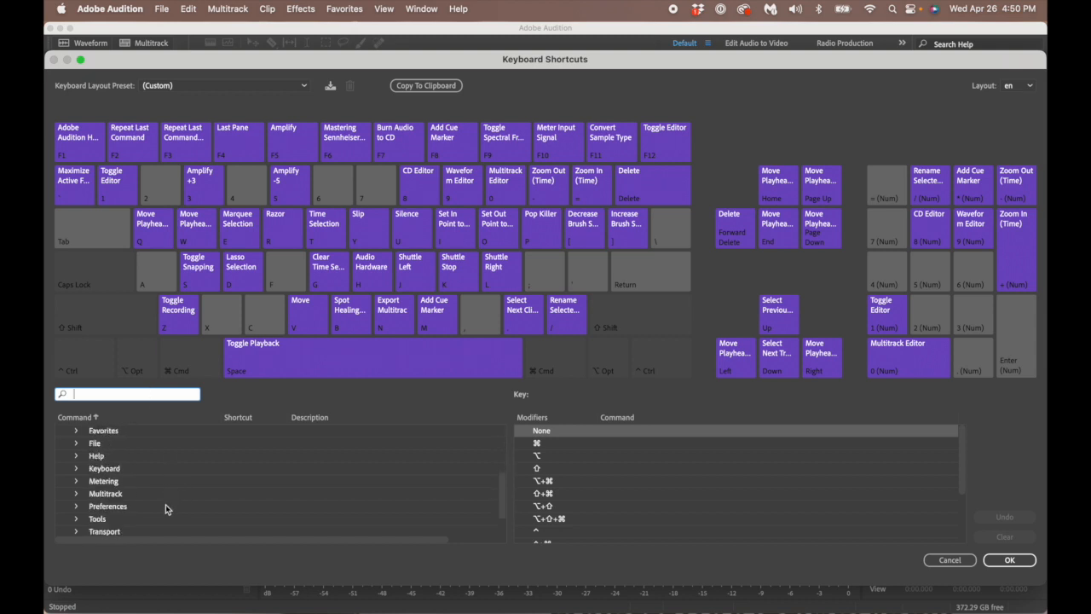
{"action": "left_click", "coordinate": [76, 506]}
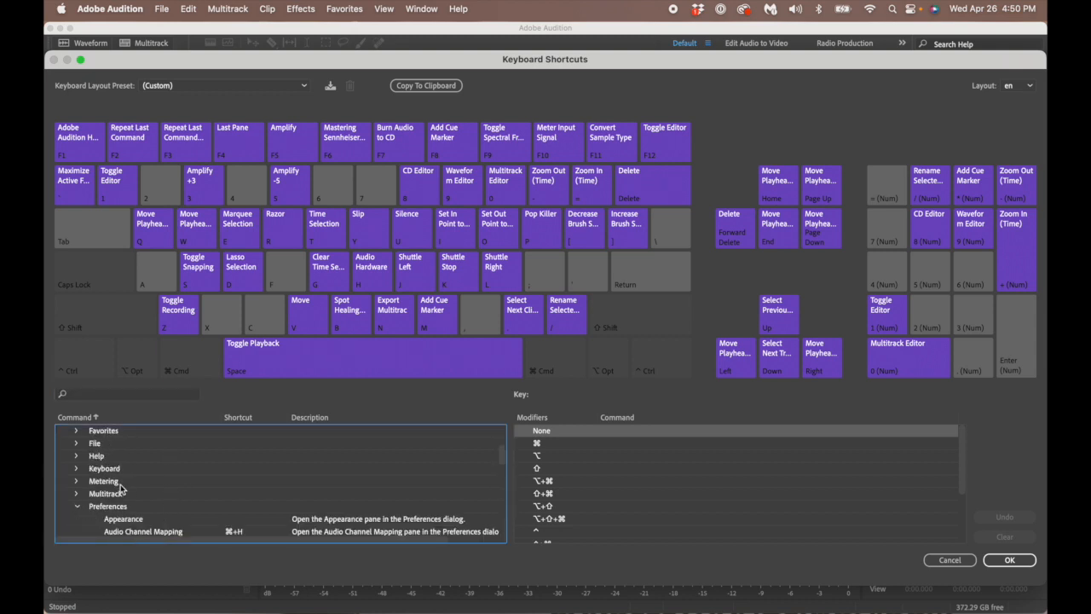
{"action": "scroll", "coordinate": [120, 488], "scroll_direction": "down", "scroll_amount": 3}
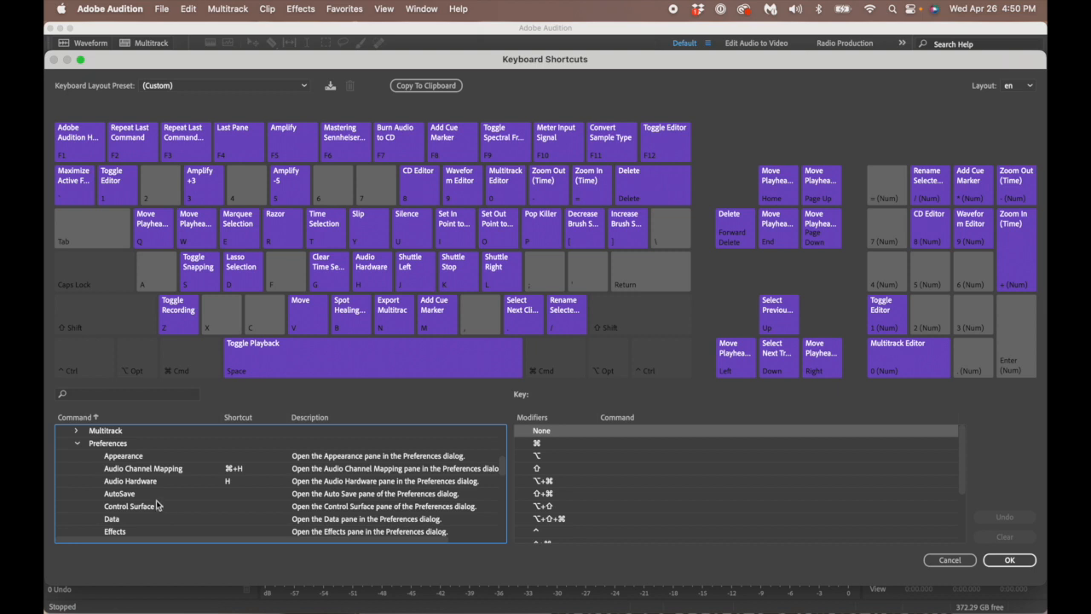
{"action": "left_click", "coordinate": [151, 498]}
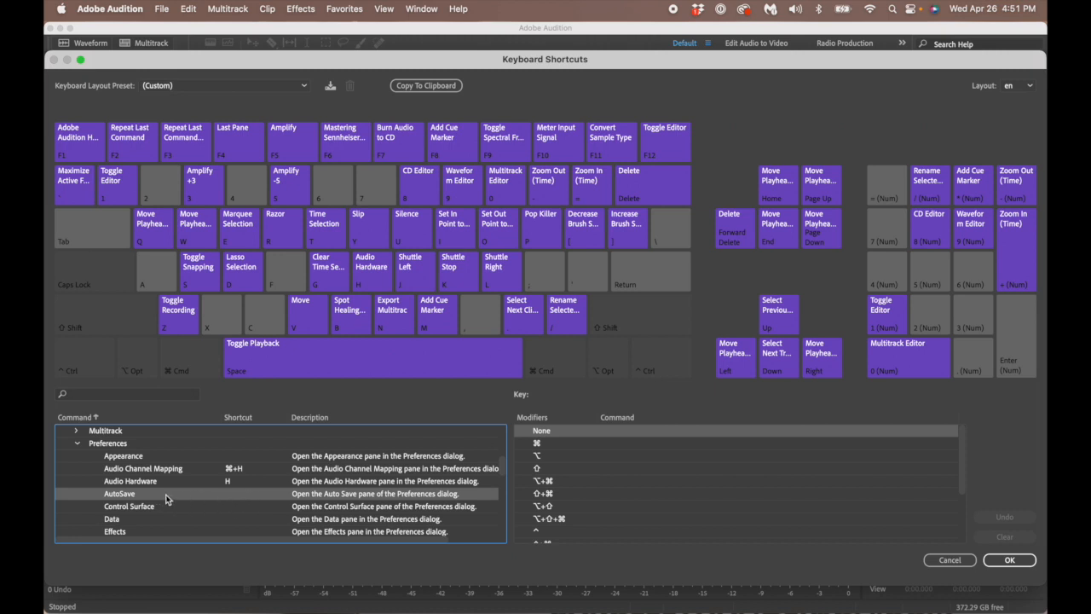
- Return to the AutoSave command and pick the semicolon key for it
{"action": "left_click", "coordinate": [132, 395]}
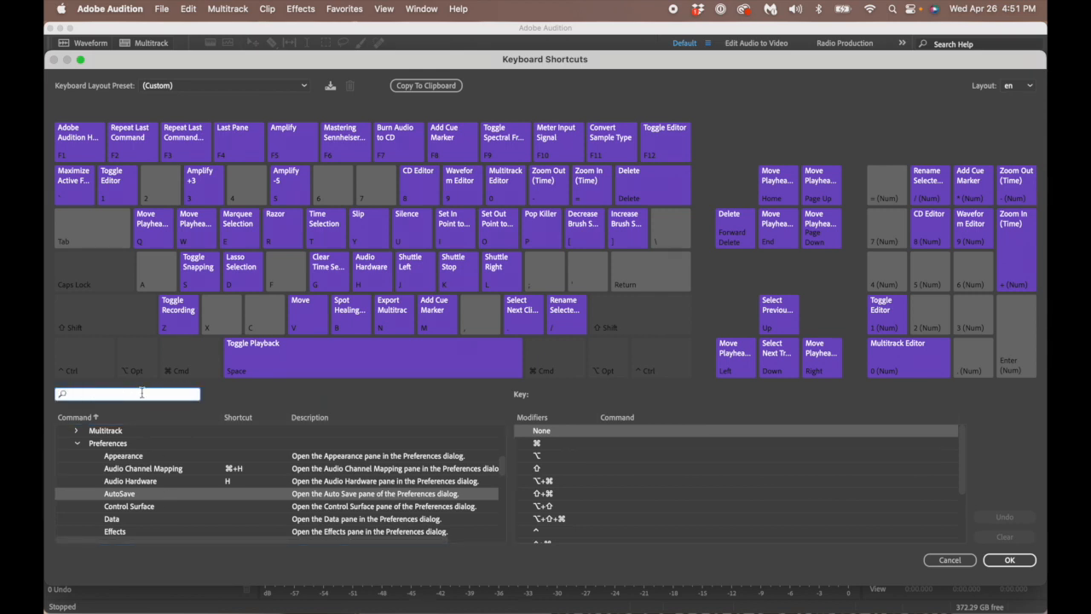
{"action": "left_click", "coordinate": [161, 494]}
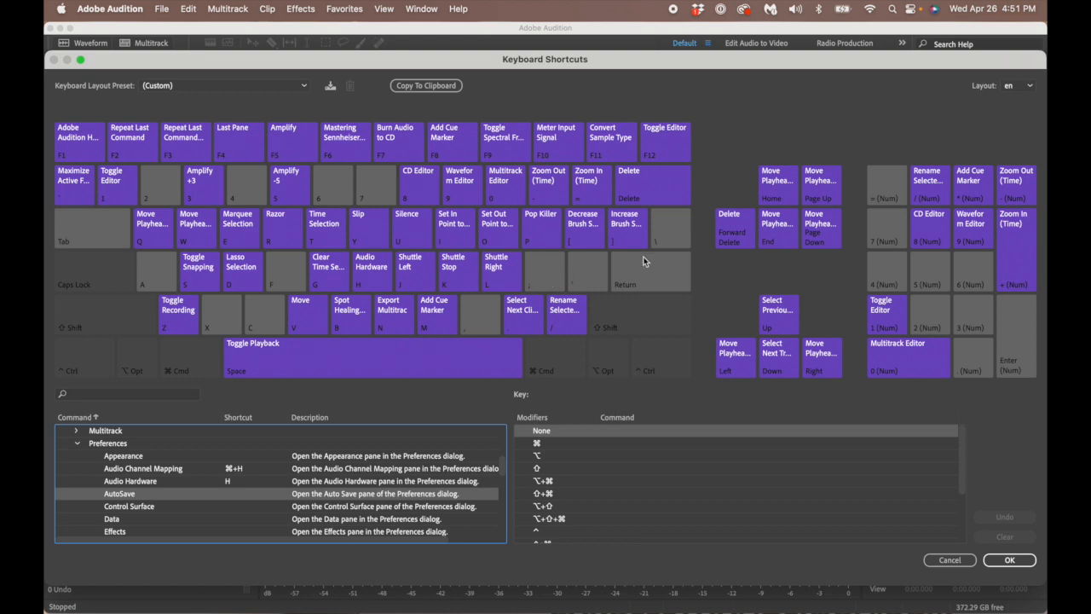
{"action": "left_click", "coordinate": [550, 280]}
- Drag the semicolon key onto AutoSave, then remove that shortcut again
{"action": "scroll", "coordinate": [281, 477], "scroll_direction": "up", "scroll_amount": 1}
{"action": "left_click_drag", "start_coordinate": [252, 480], "coordinate": [246, 517]}
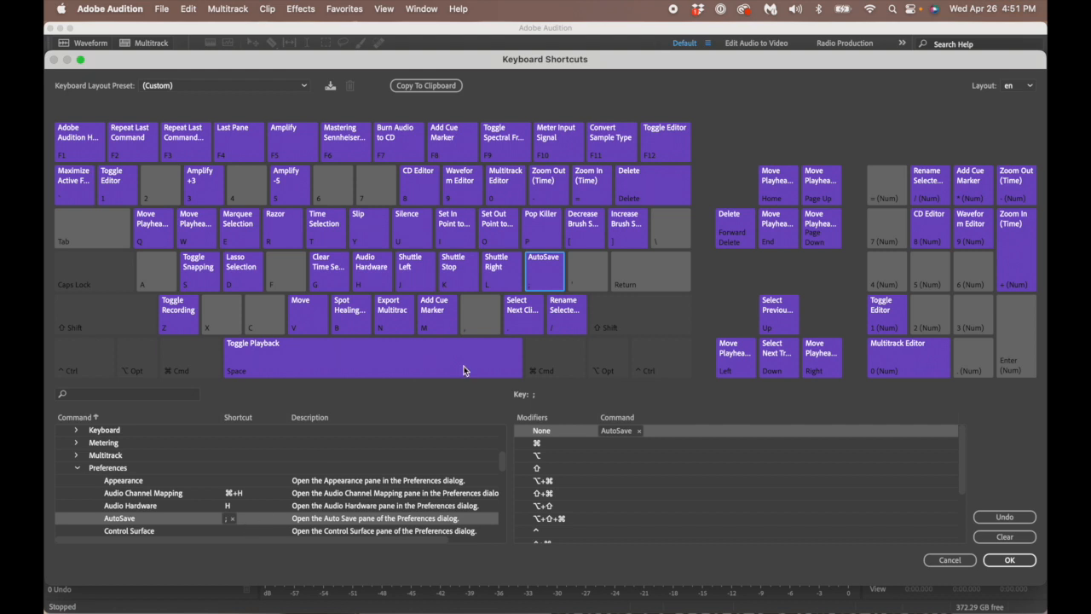
{"action": "left_click", "coordinate": [232, 520]}
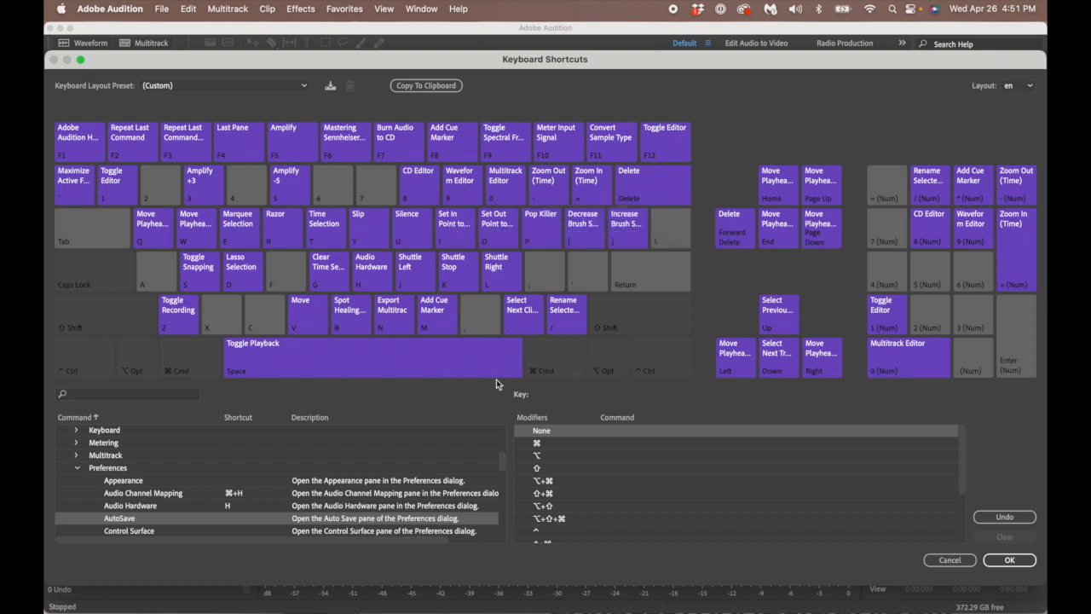
- Assign ⌘+9 to AutoSave by dragging the 9 key from the Command row
{"action": "key", "text": "super"}
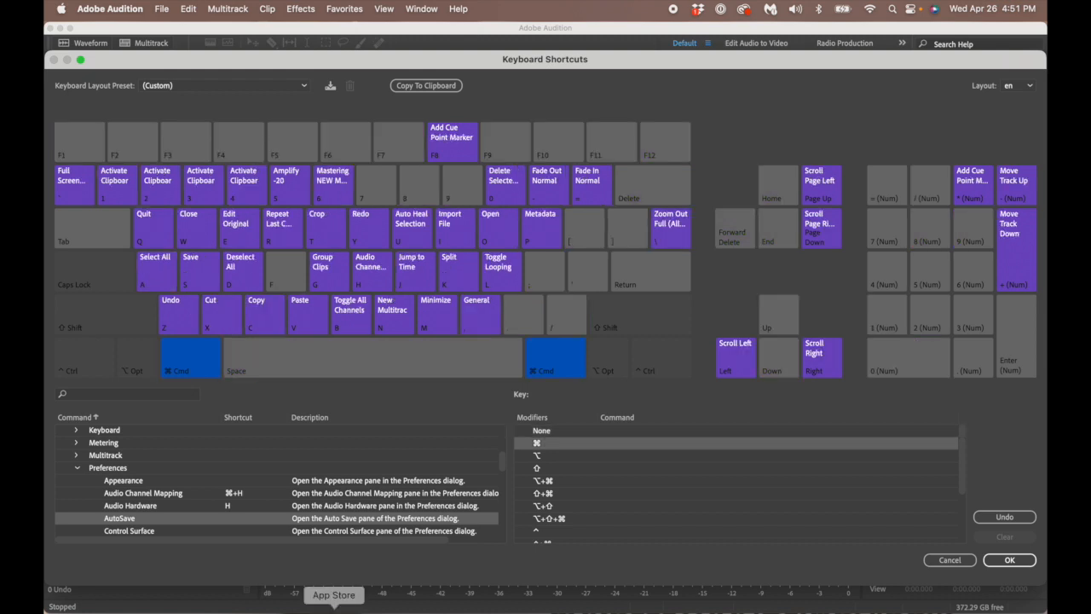
{"action": "left_click", "coordinate": [458, 194]}
{"action": "left_click_drag", "start_coordinate": [394, 281], "coordinate": [241, 529]}
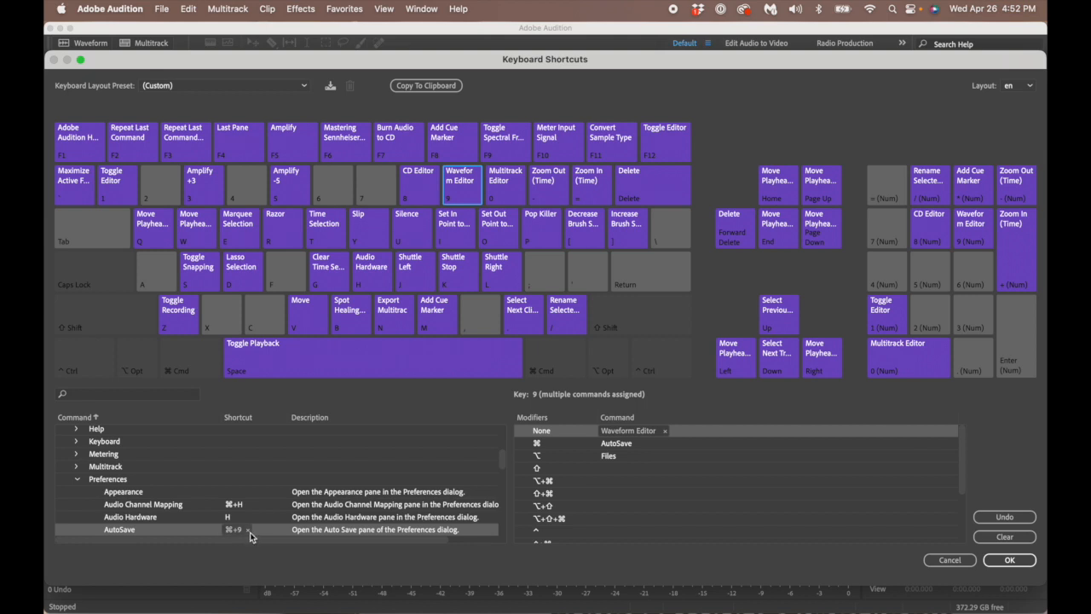
- Remove AutoSave's ⌘+9, then try ⇧+9 on Fade In and remove it
{"action": "left_click", "coordinate": [248, 530]}
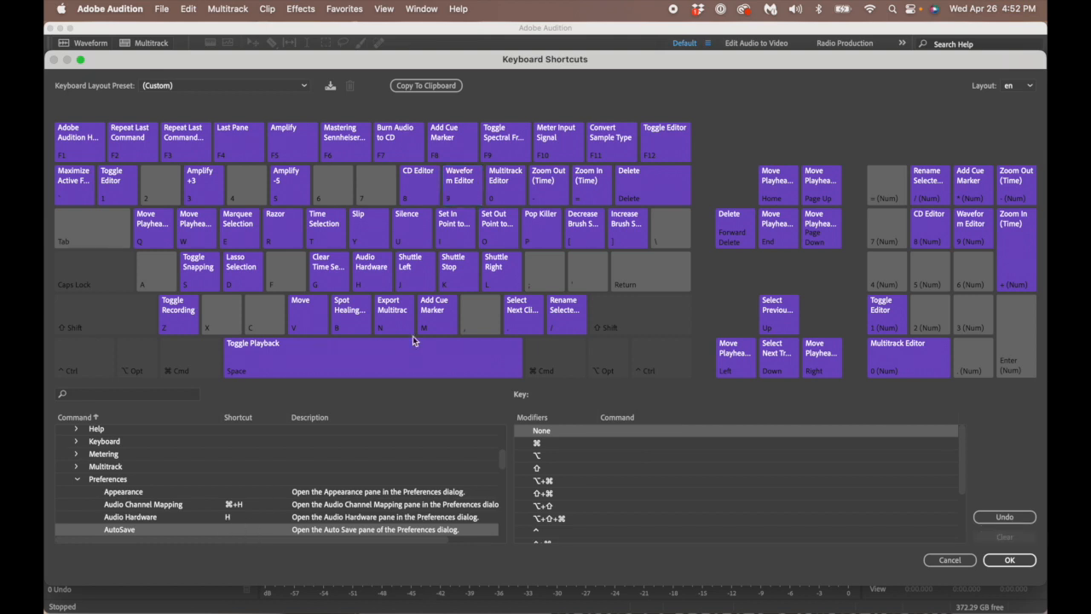
{"action": "key", "text": "shift"}
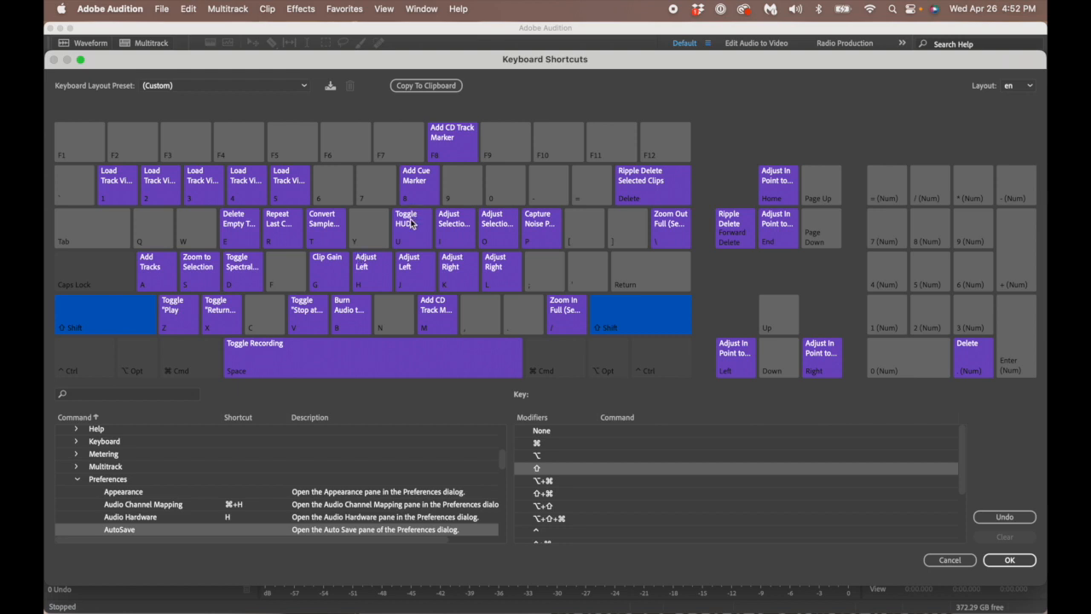
{"action": "left_click", "coordinate": [451, 194], "text": "shift"}
{"action": "left_click_drag", "start_coordinate": [450, 193], "coordinate": [296, 479]}
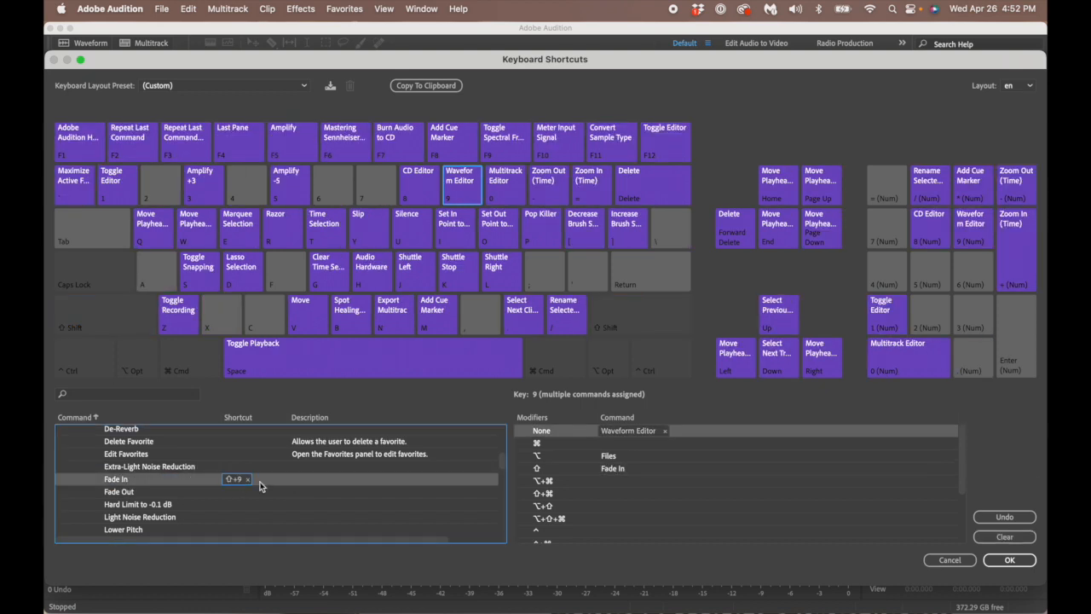
{"action": "left_click", "coordinate": [248, 480]}
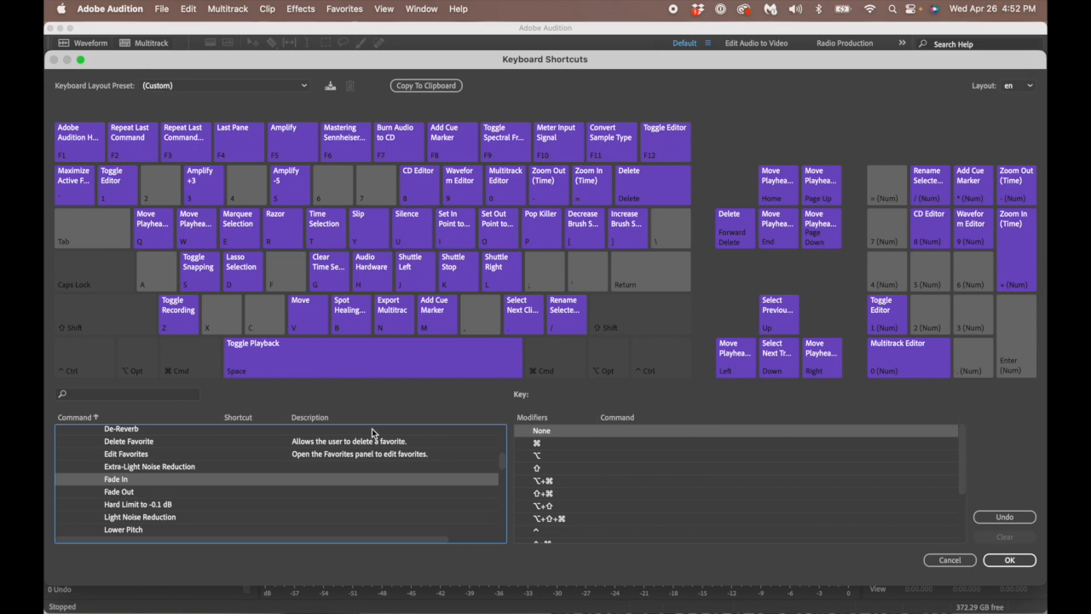
- Try ⇧⌘9 on Fade In, remove it, and confirm the shortcuts editor with OK
{"action": "key", "text": "shift+super"}
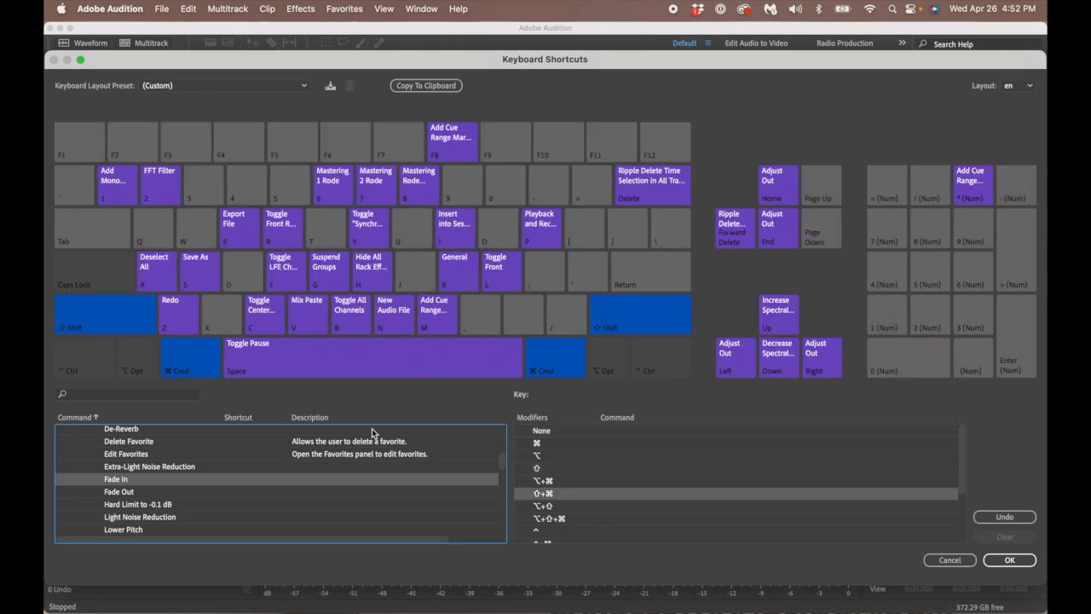
{"action": "left_click", "coordinate": [458, 199]}
{"action": "scroll", "coordinate": [298, 455], "scroll_direction": "up", "scroll_amount": 1}
{"action": "left_click_drag", "start_coordinate": [268, 493], "coordinate": [239, 498]}
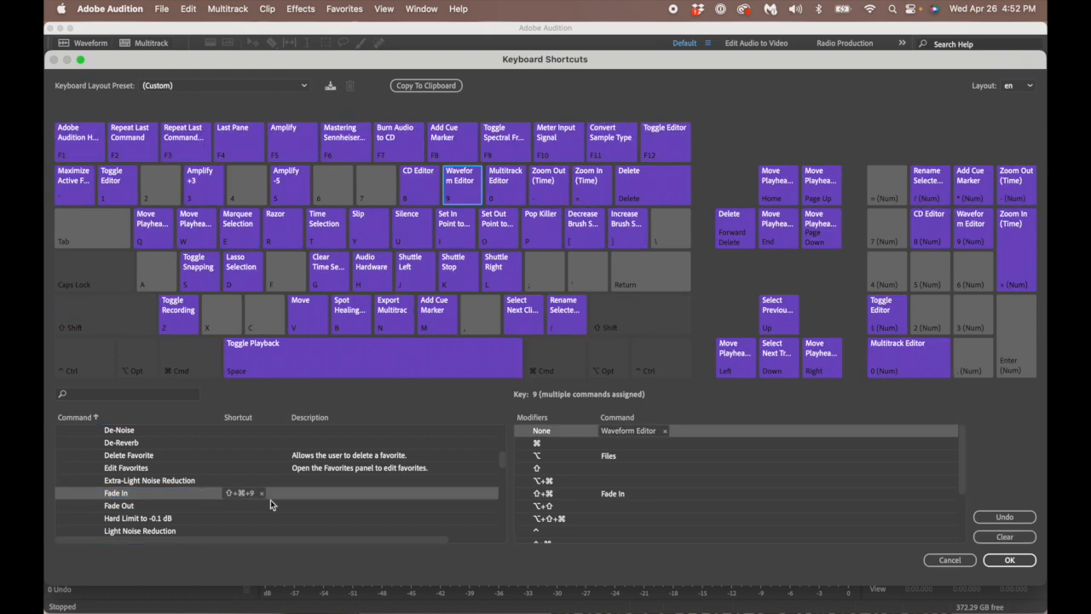
{"action": "left_click", "coordinate": [263, 495]}
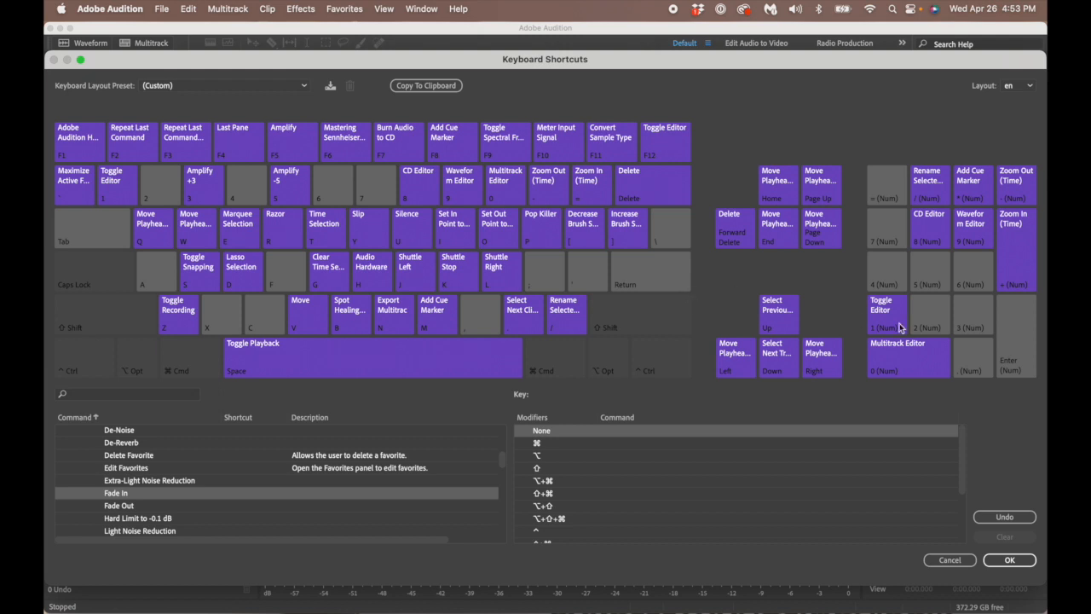
{"action": "left_click", "coordinate": [1010, 561]}
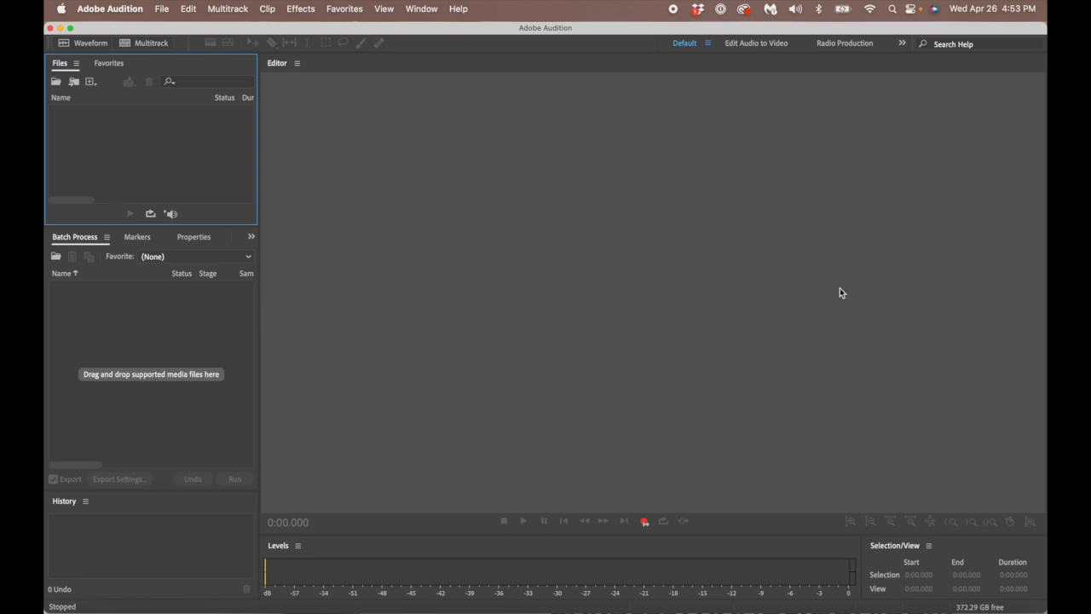
- Open Settings > Audio Hardware to view M2 as default input at 44100 Hz
{"action": "left_click", "coordinate": [128, 10]}
{"action": "mouse_move", "coordinate": [135, 55]}
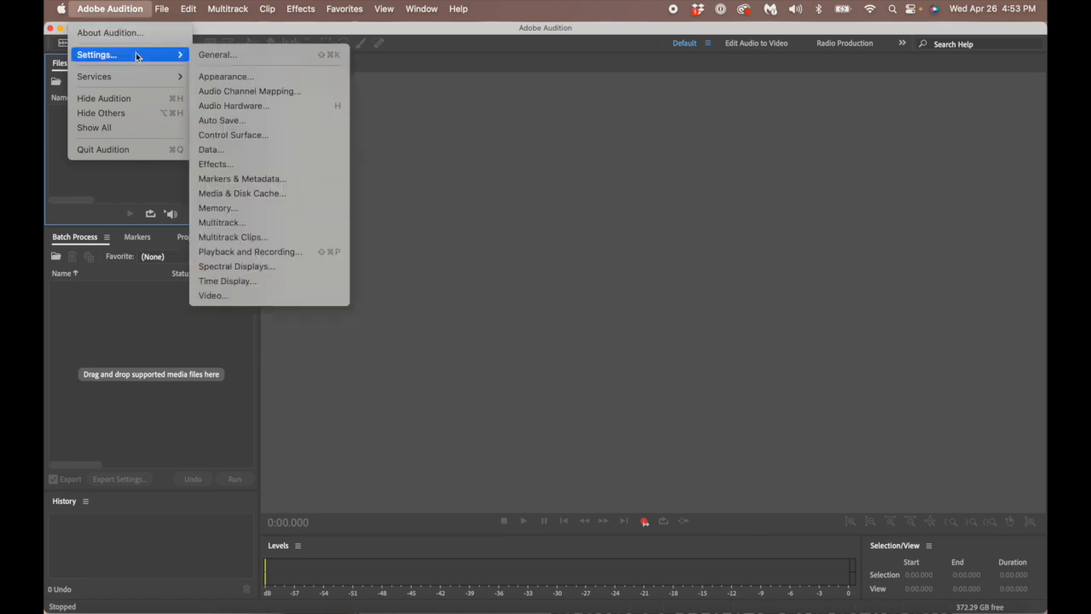
{"action": "left_click", "coordinate": [260, 104]}
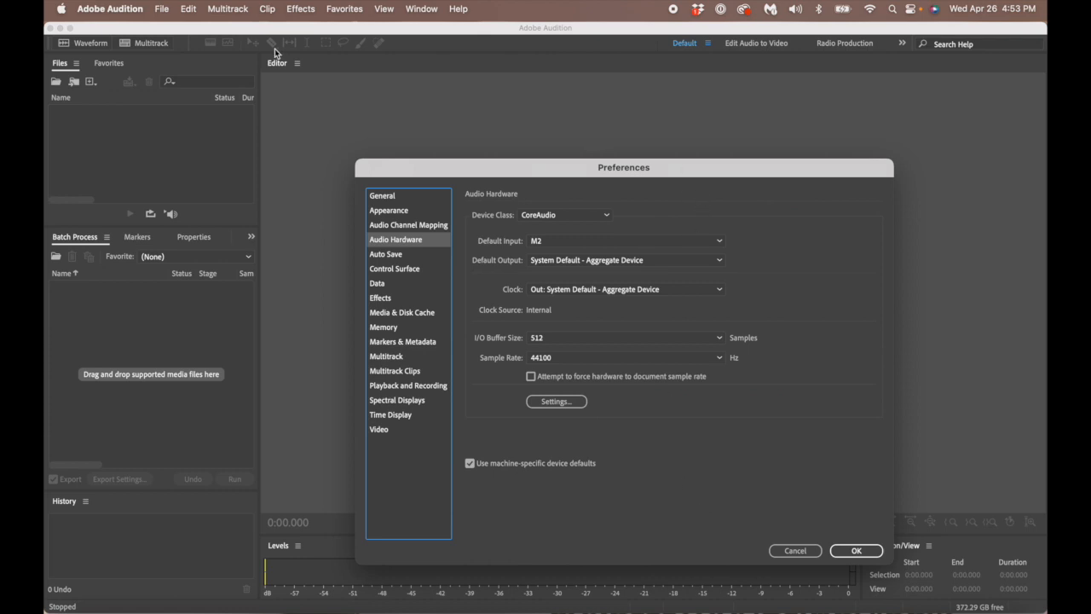
{"action": "left_click", "coordinate": [110, 8]}
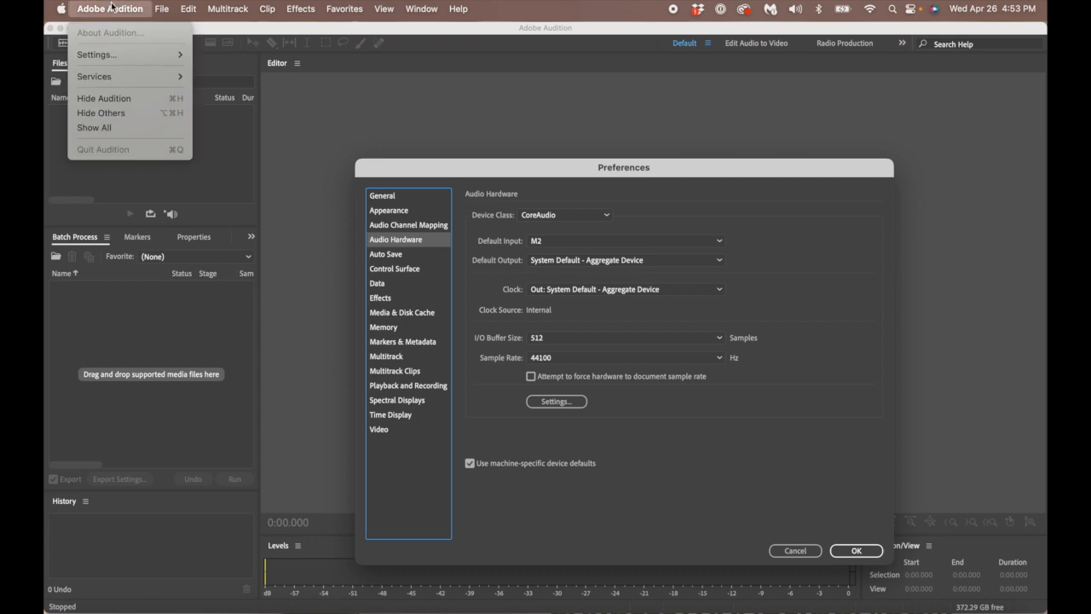
- Keep M2 as input, set Default Output to M2, and apply the preferences with OK
{"action": "left_click", "coordinate": [111, 8]}
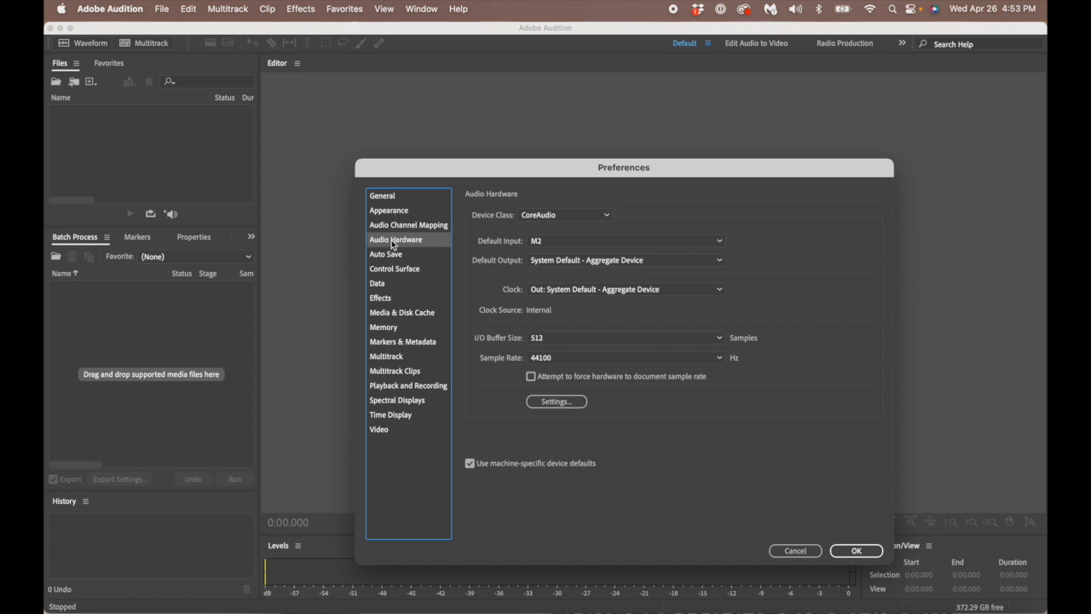
{"action": "left_click", "coordinate": [720, 244]}
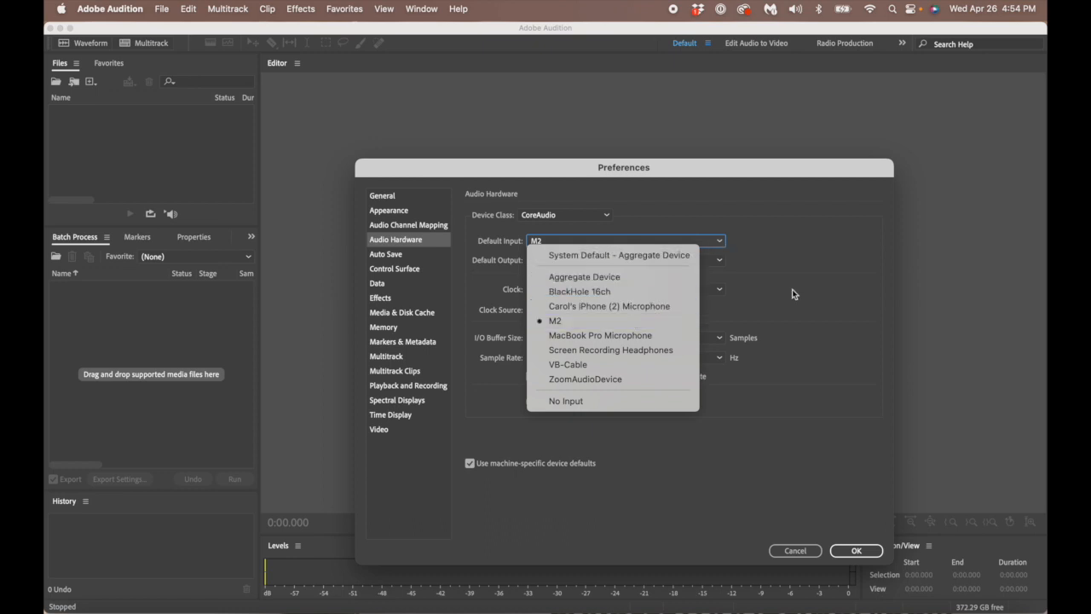
{"action": "left_click", "coordinate": [782, 253]}
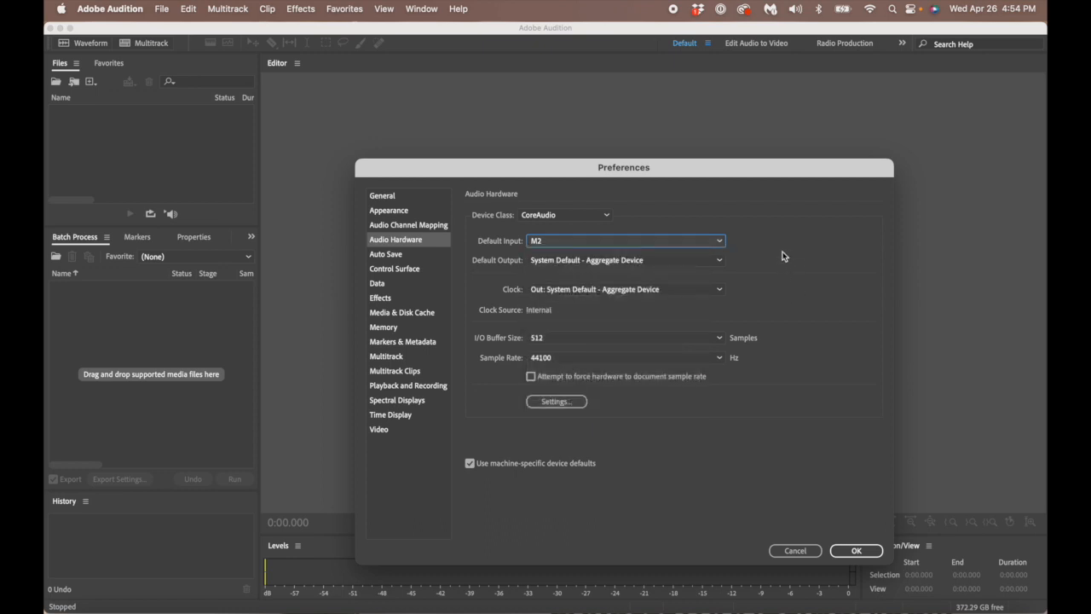
{"action": "left_click", "coordinate": [721, 262]}
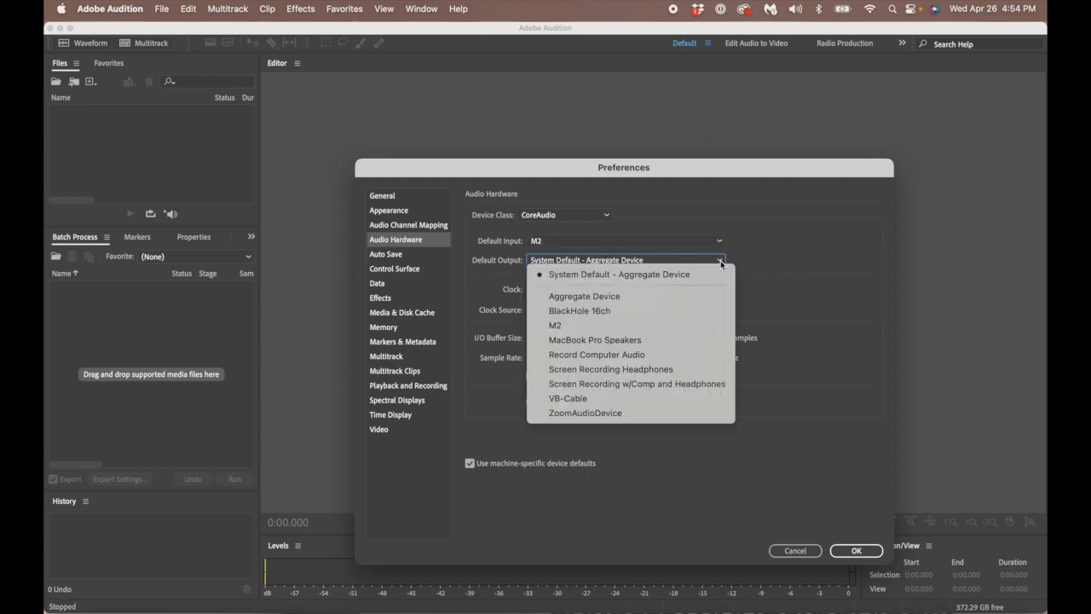
{"action": "left_click", "coordinate": [629, 326]}
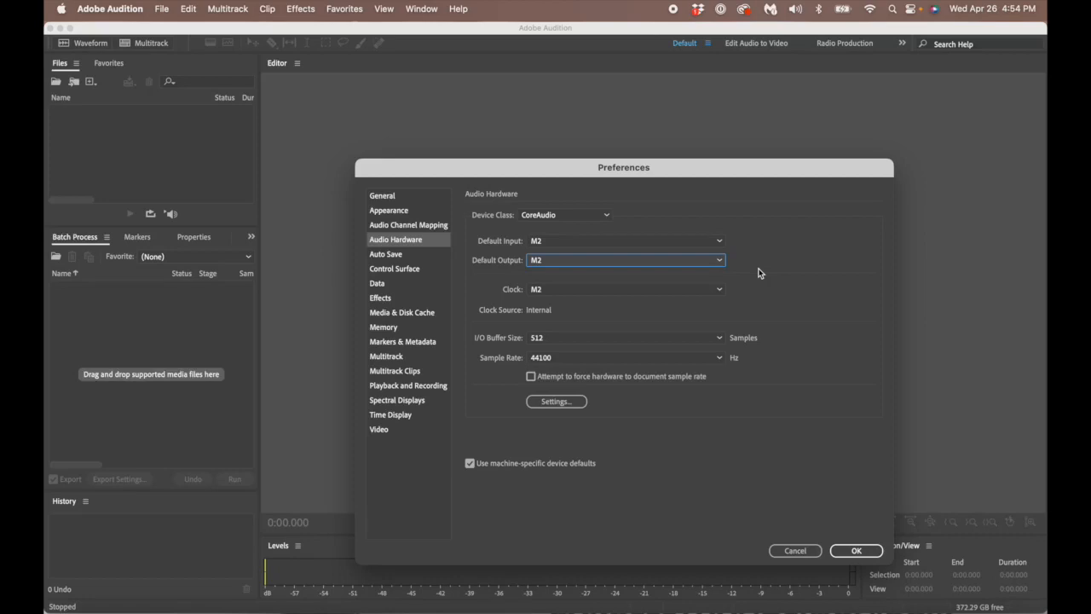
{"action": "left_click", "coordinate": [714, 263]}
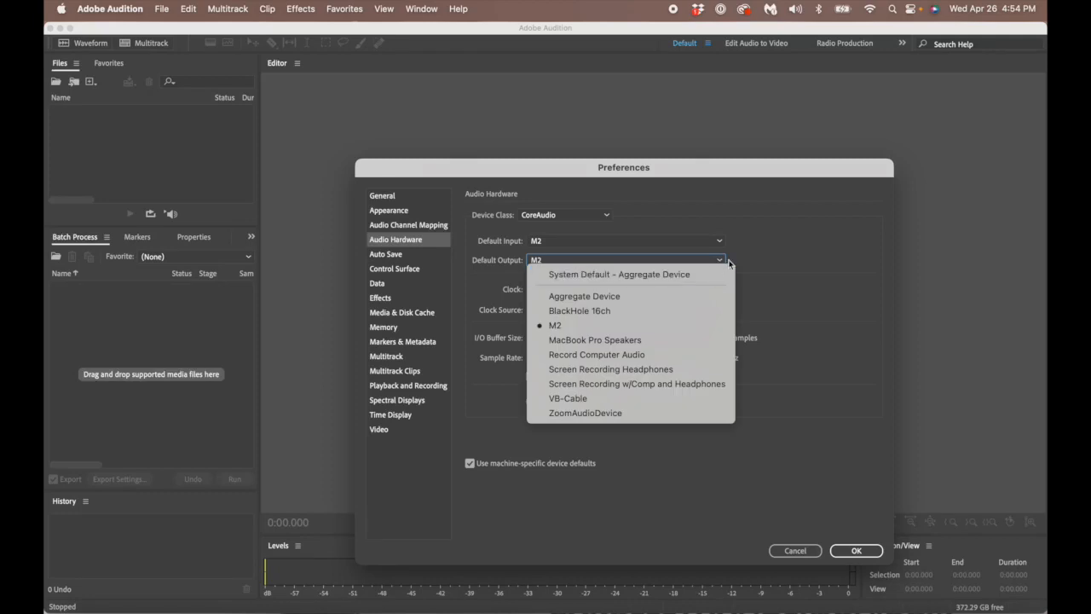
{"action": "left_click", "coordinate": [767, 260]}
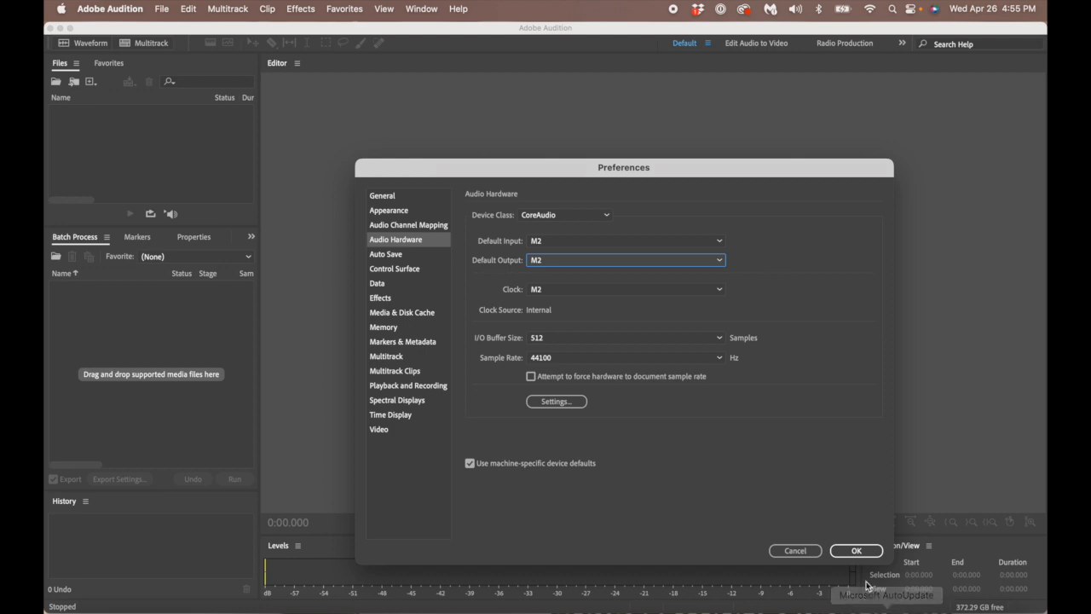
{"action": "left_click", "coordinate": [857, 551]}
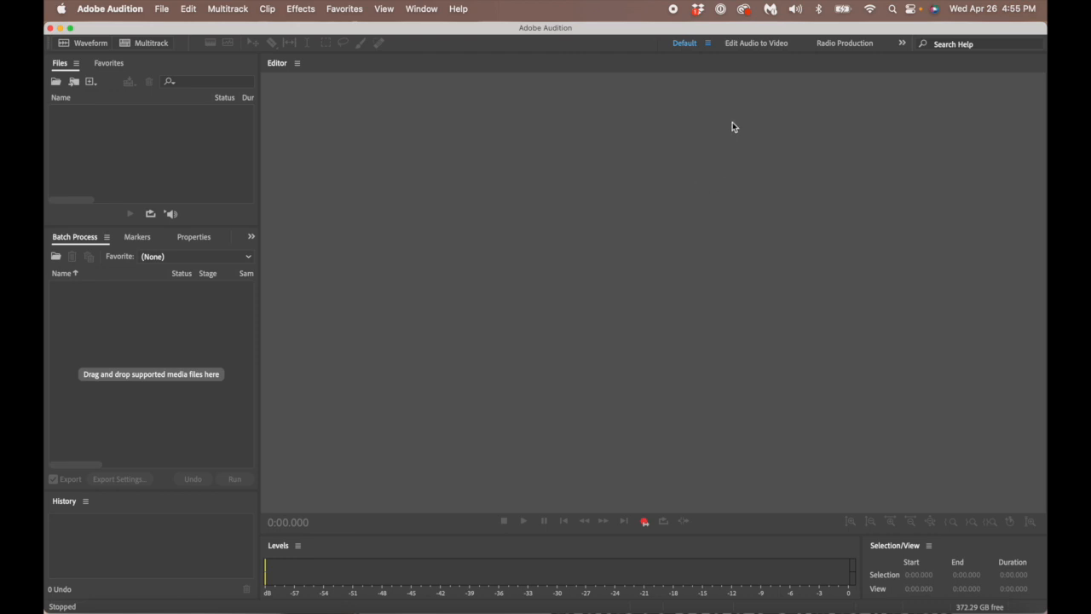
{"action": "left_click", "coordinate": [796, 10]}
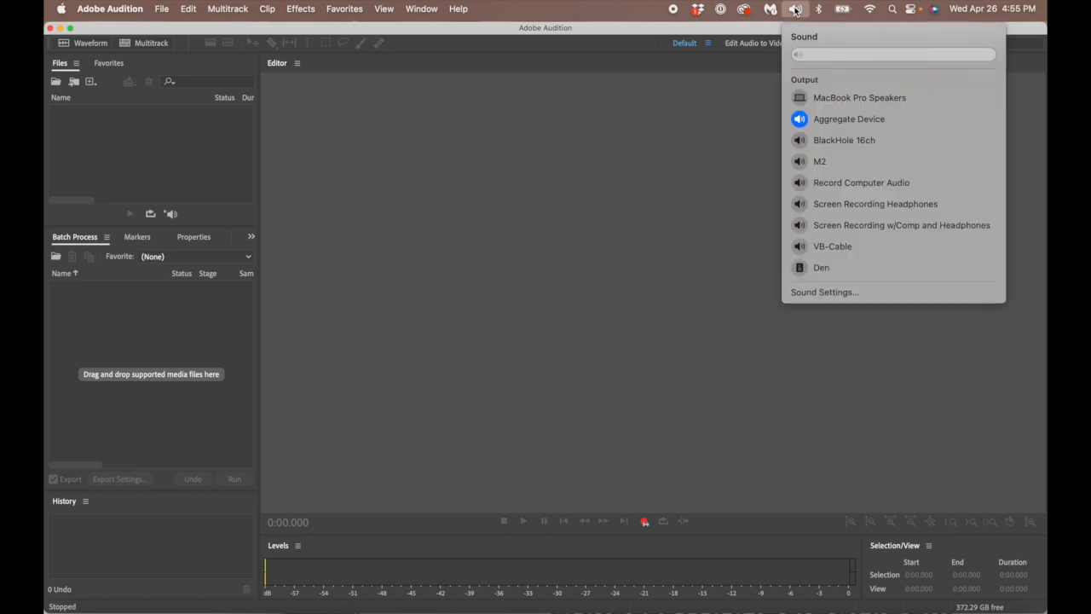
- Open Sound Settings from the menu-bar volume menu and bring System Settings forward
{"action": "left_click", "coordinate": [692, 301]}
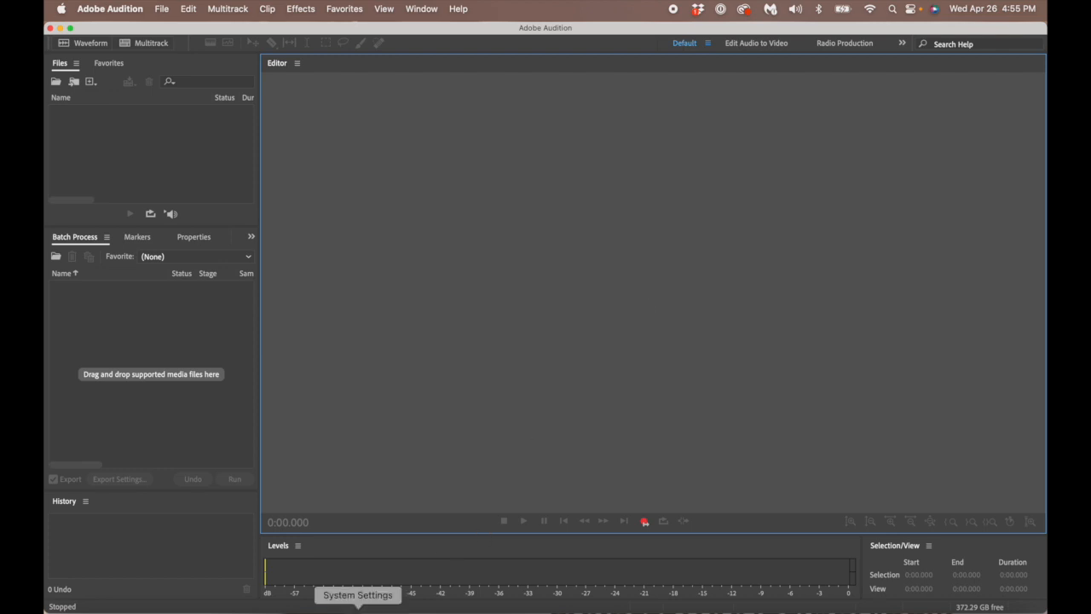
{"action": "left_click", "coordinate": [359, 609]}
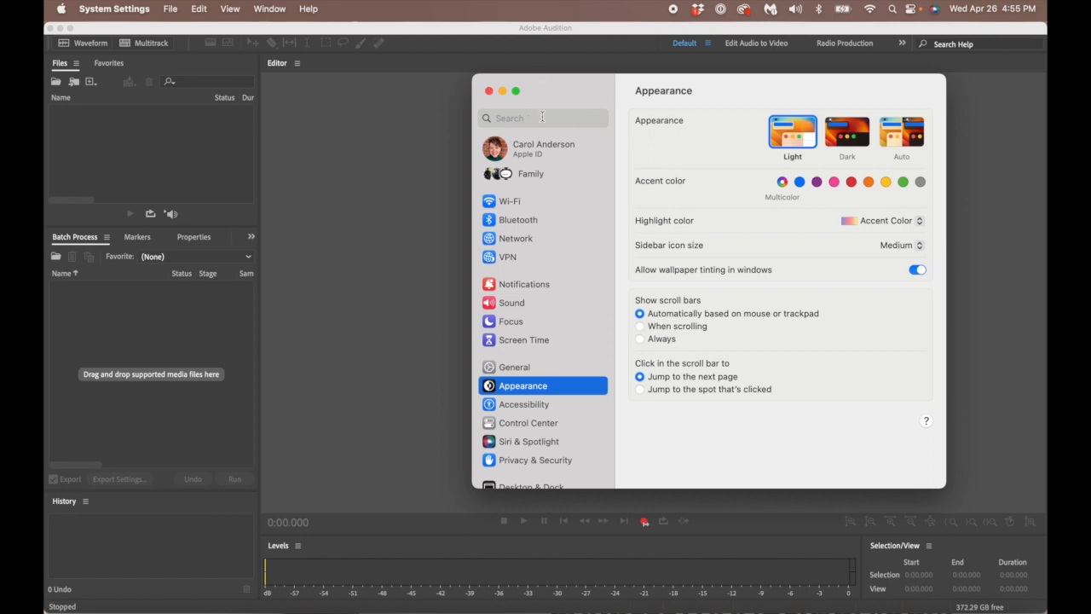
- Search System Settings for 'sound' and open the Sound pane
{"action": "left_click", "coordinate": [542, 116]}
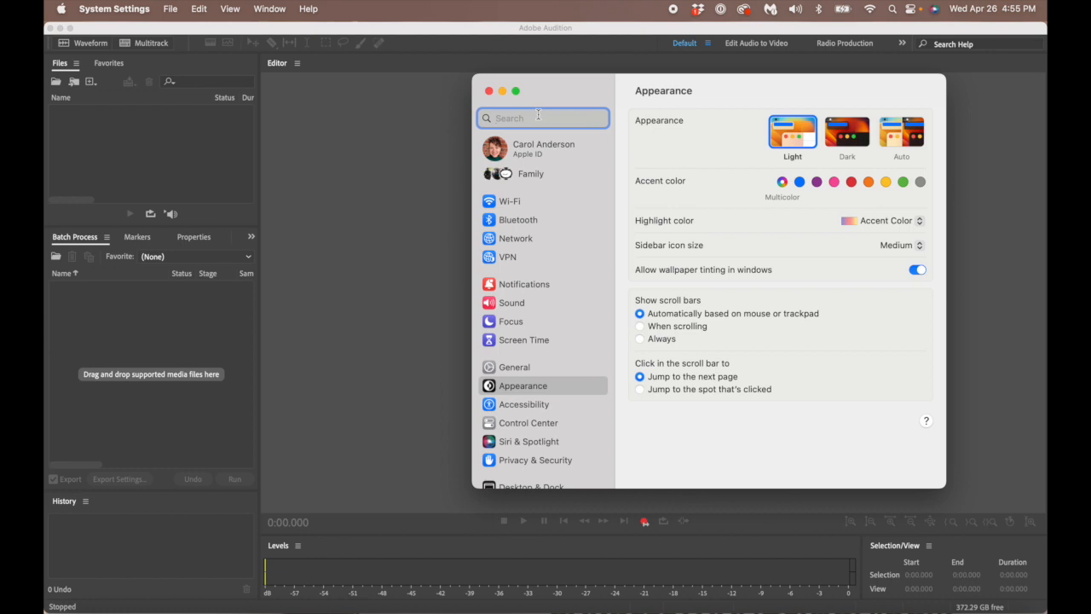
{"action": "type", "text": "sound"}
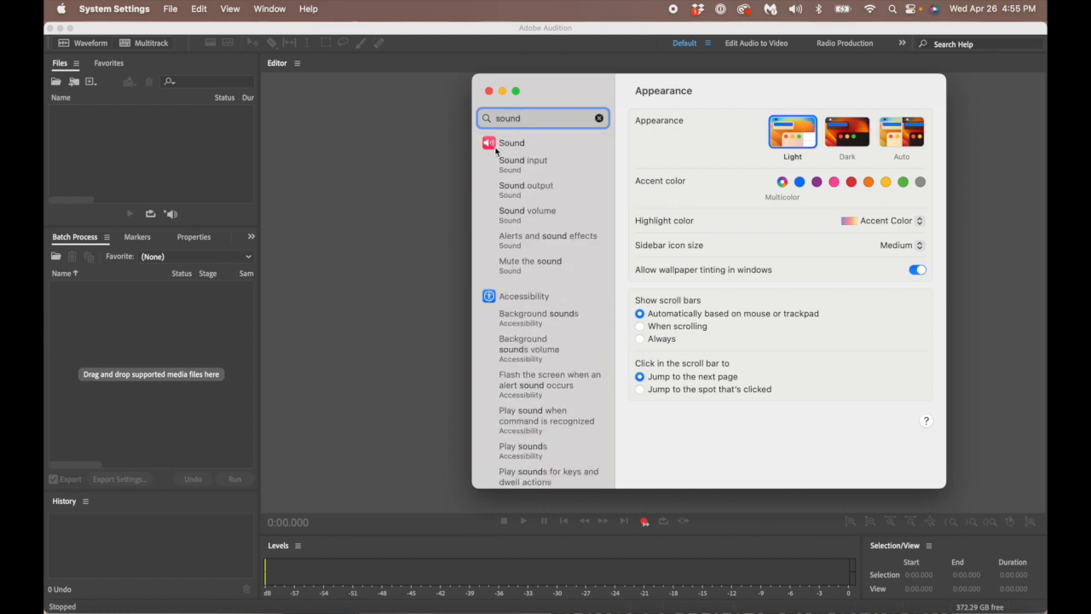
{"action": "left_click", "coordinate": [507, 143]}
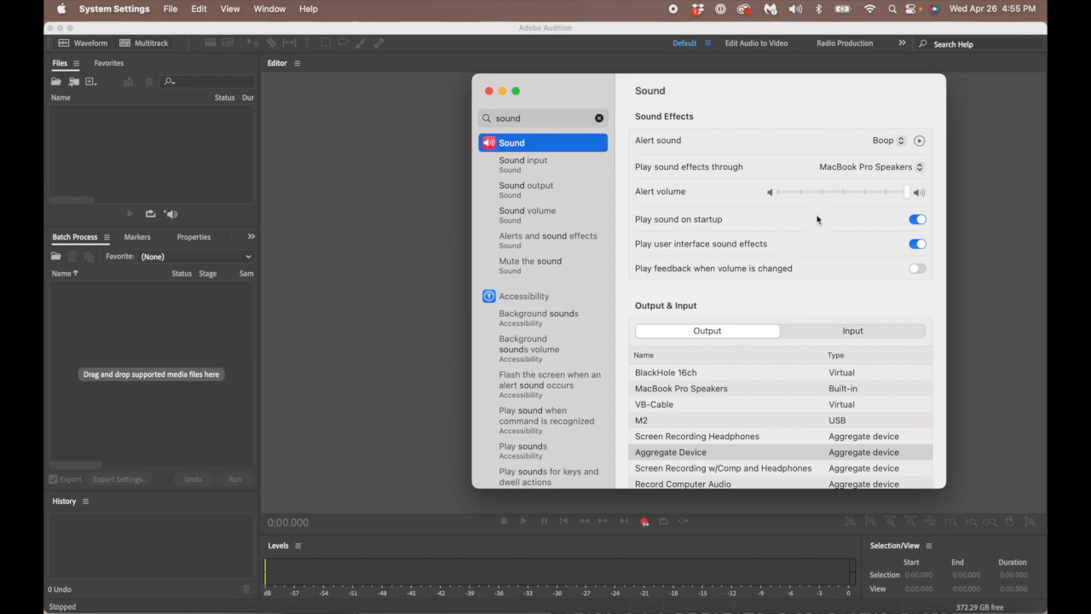
{"action": "scroll", "coordinate": [817, 223], "scroll_direction": "down", "scroll_amount": 2}
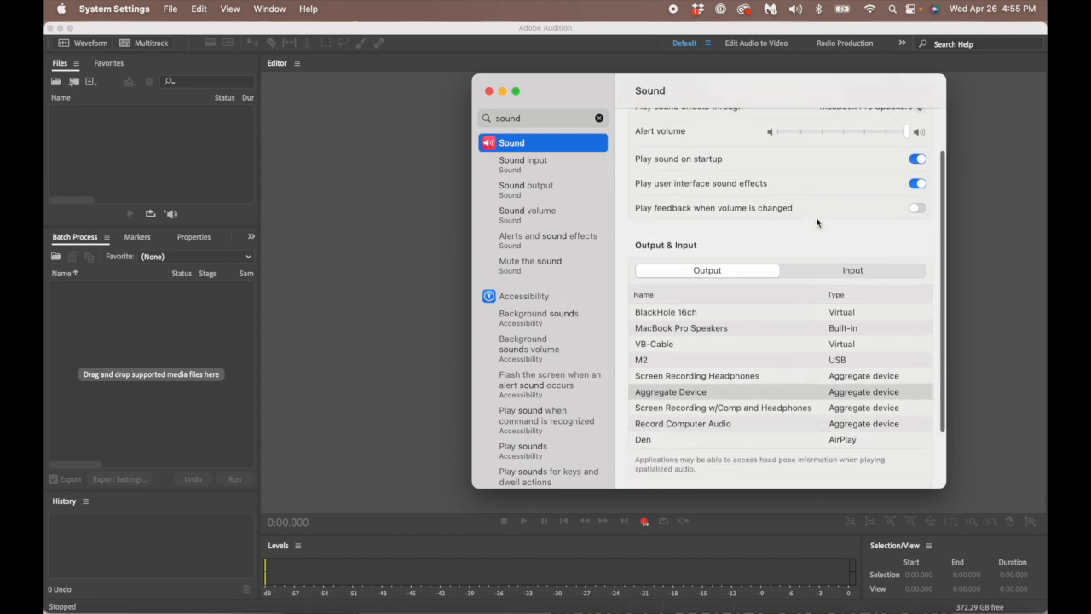
{"action": "scroll", "coordinate": [816, 222], "scroll_direction": "up", "scroll_amount": 2}
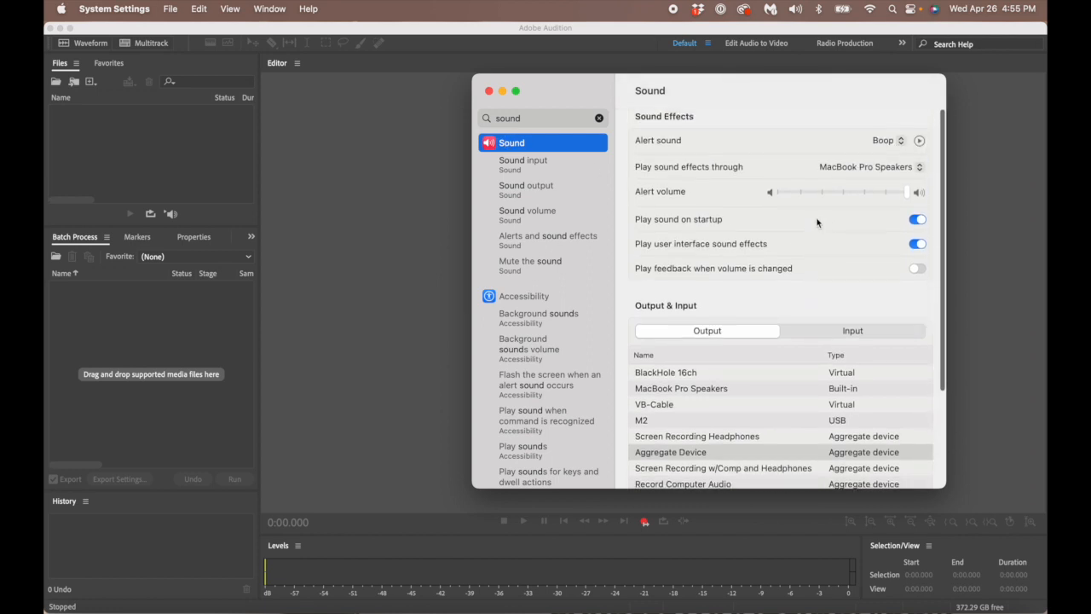
{"action": "scroll", "coordinate": [817, 223], "scroll_direction": "down", "scroll_amount": 3}
{"action": "scroll", "coordinate": [816, 223], "scroll_direction": "down", "scroll_amount": 2}
- Select M2 as both output and input device, then close System Settings
{"action": "left_click", "coordinate": [657, 338]}
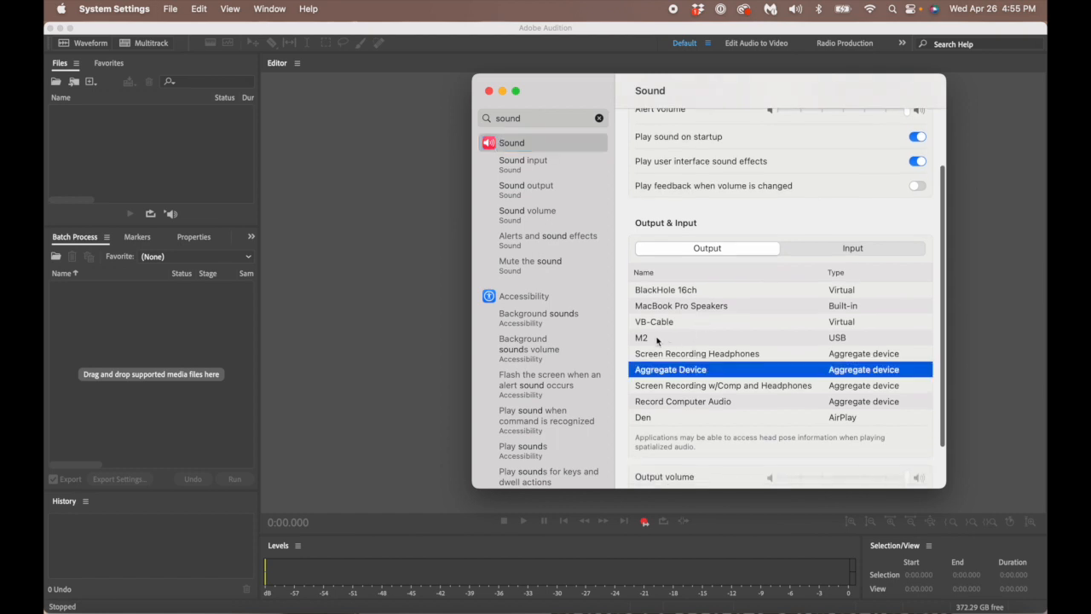
{"action": "left_click", "coordinate": [654, 339]}
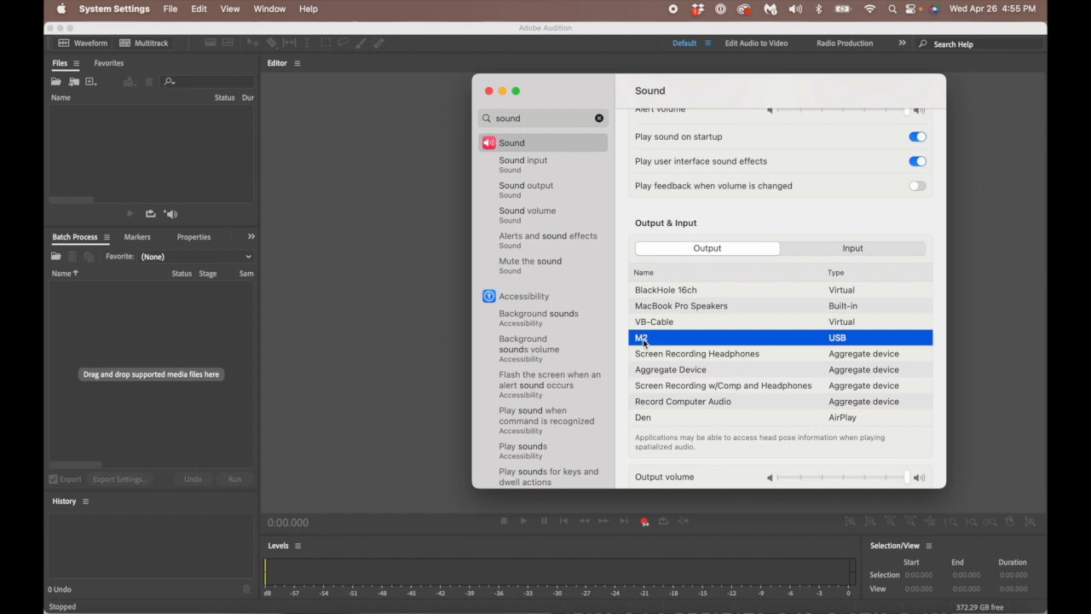
{"action": "left_click", "coordinate": [870, 252]}
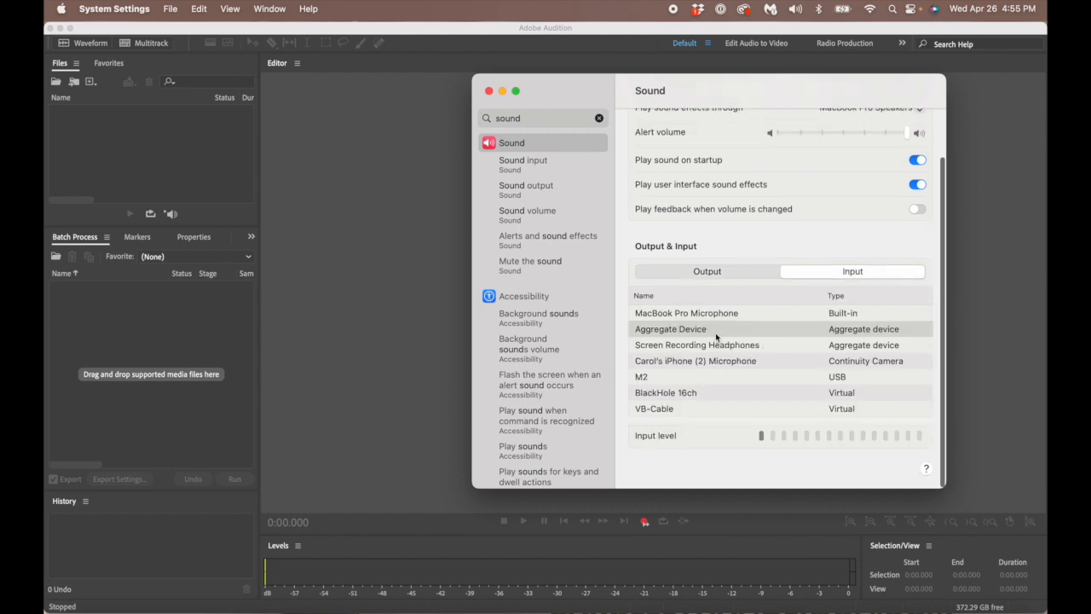
{"action": "left_click", "coordinate": [663, 380]}
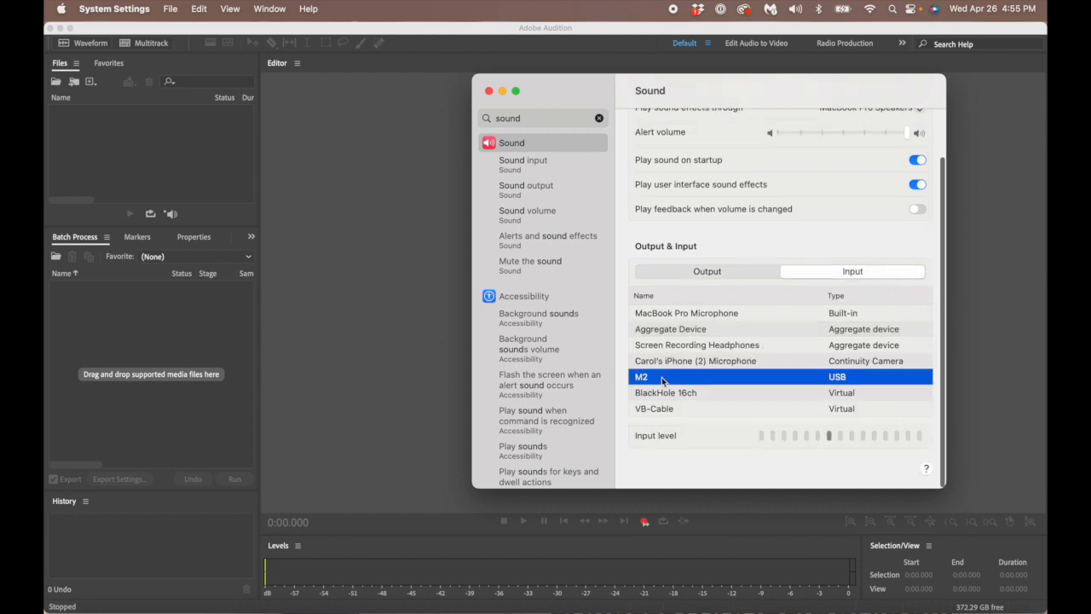
{"action": "left_click", "coordinate": [489, 91]}
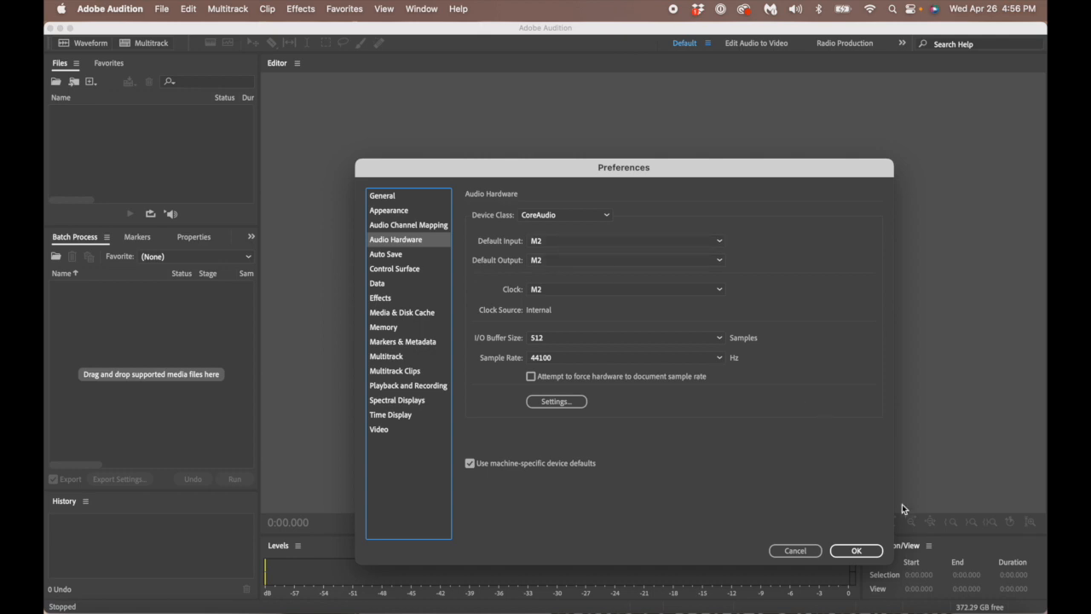
{"action": "left_click", "coordinate": [859, 552]}
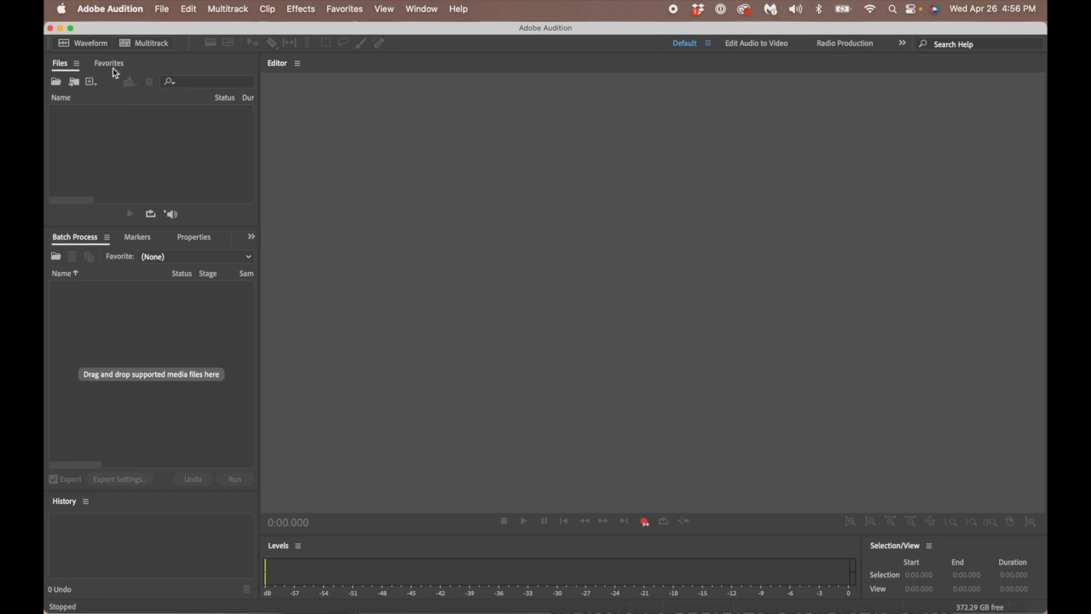
{"action": "left_click", "coordinate": [90, 44]}
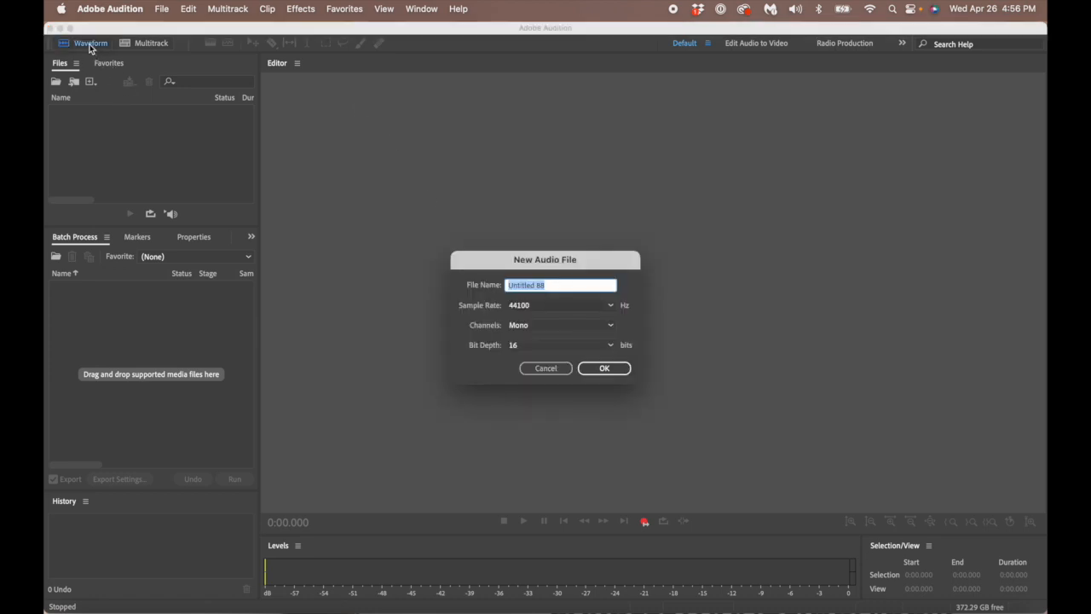
{"action": "left_click", "coordinate": [546, 369]}
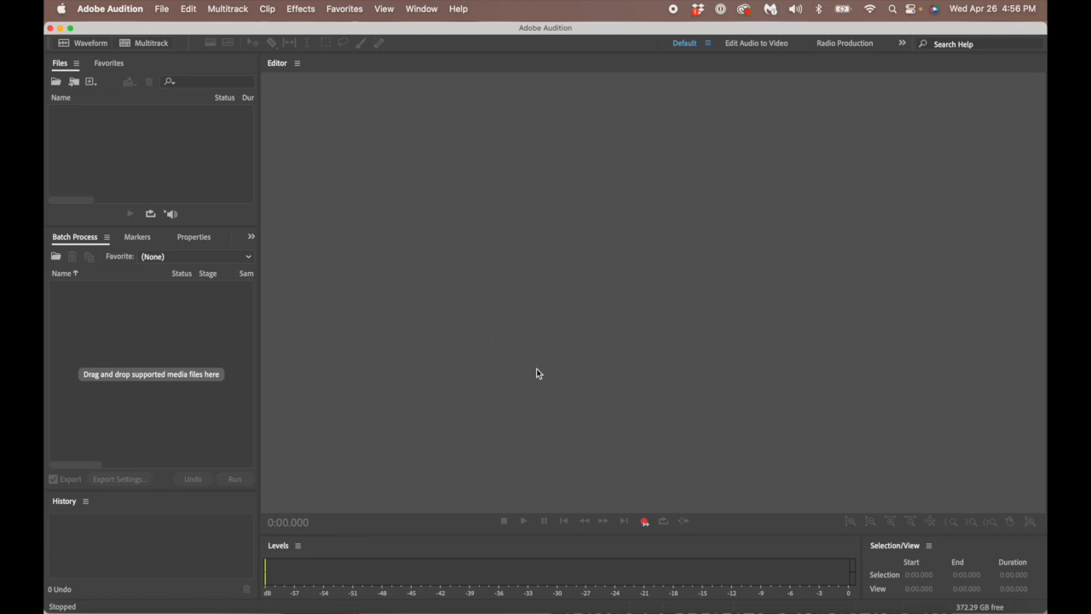
{"action": "left_click", "coordinate": [161, 8]}
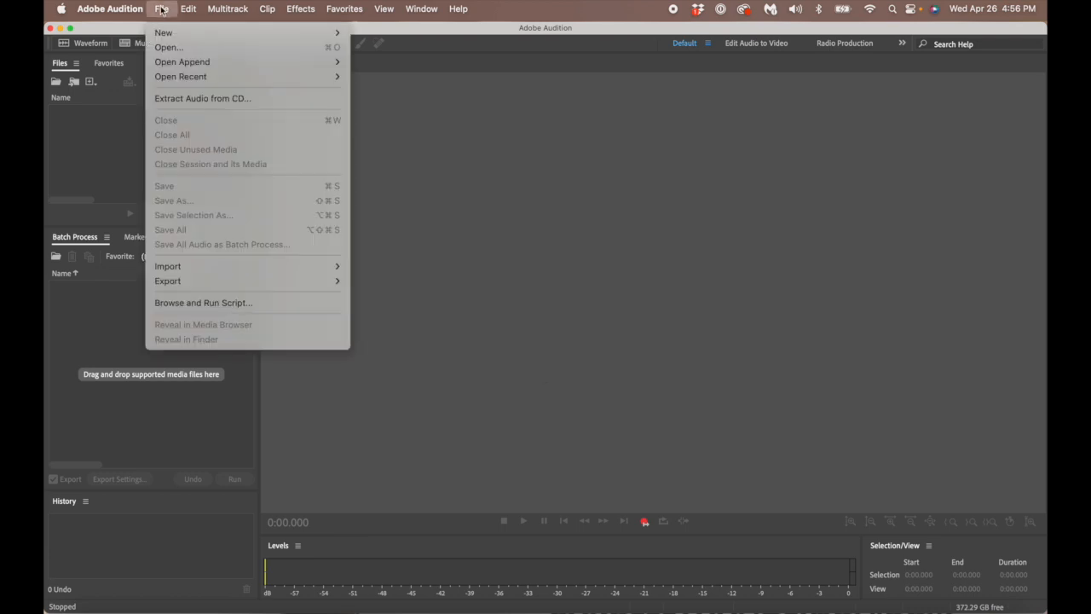
{"action": "mouse_move", "coordinate": [173, 31]}
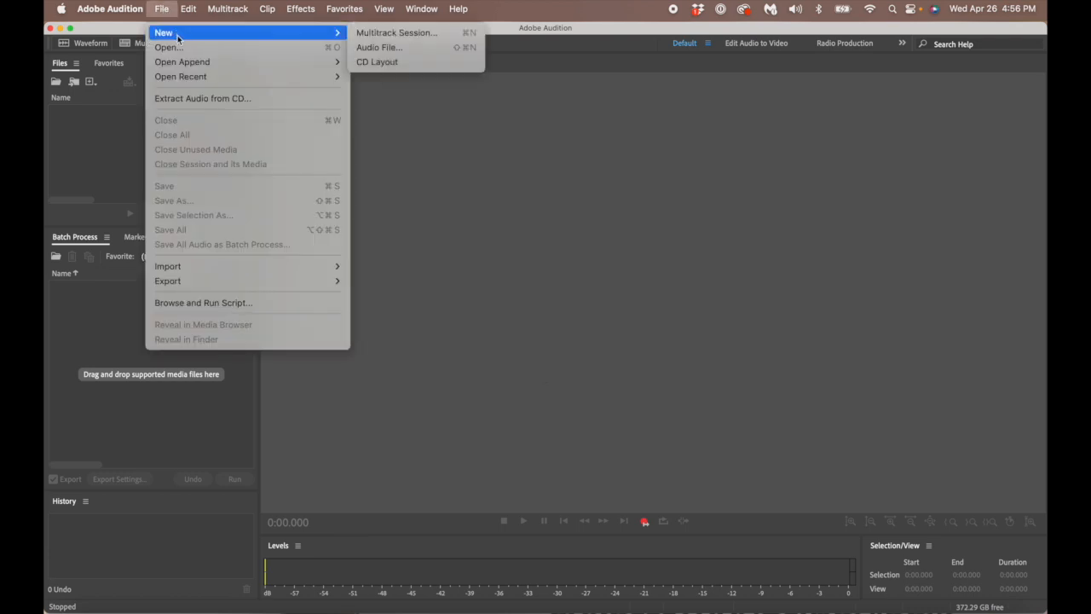
{"action": "left_click", "coordinate": [391, 49]}
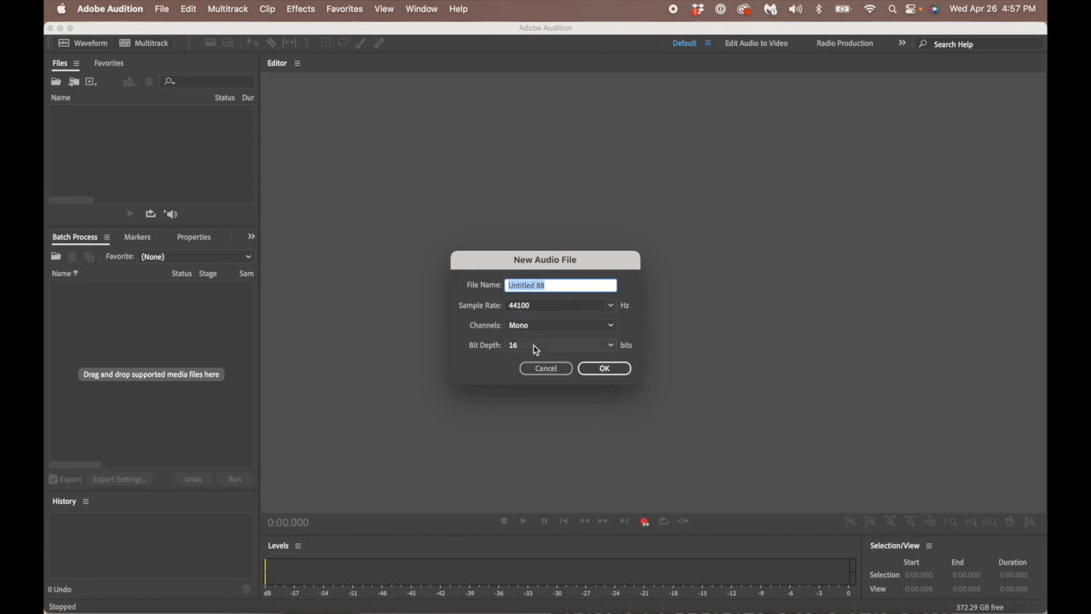
{"action": "left_click", "coordinate": [548, 368]}
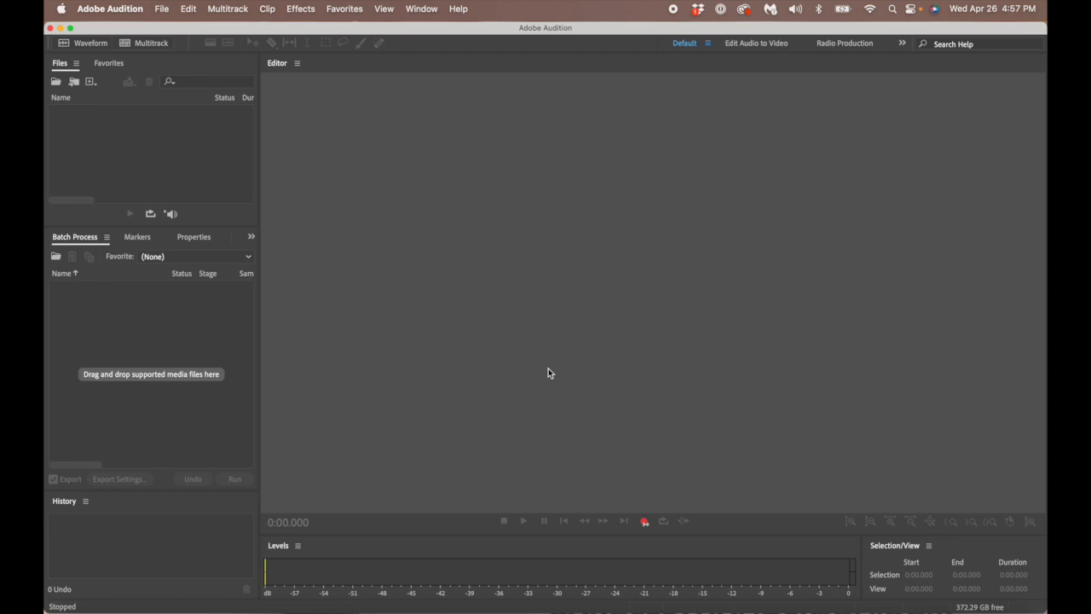
- Start a new audio file with Shift+Cmd+N
{"action": "key", "text": "super+shift+n"}
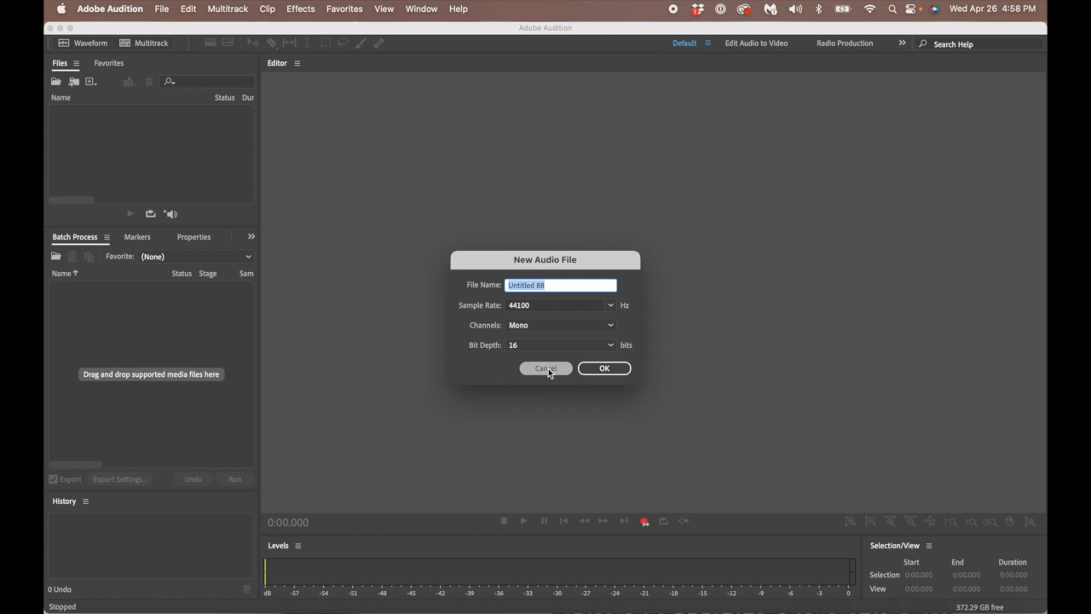
- Enter 04_RGB_Chapter1_raw as the file name, correcting typos along the way
{"action": "type", "text": "0"}
{"action": "type", "text": "04"}
{"action": "key", "text": "BackSpace"}
{"action": "key", "text": "BackSpace"}
{"action": "type", "text": "4_"}
{"action": "type", "text": "RGB"}
{"action": "left_click", "coordinate": [586, 371]}
{"action": "left_click", "coordinate": [548, 286]}
{"action": "type", "text": "Ch"}
{"action": "type", "text": "1"}
{"action": "key", "text": "BackSpace"}
{"action": "type", "text": "apter1"}
{"action": "type", "text": "_raw"}
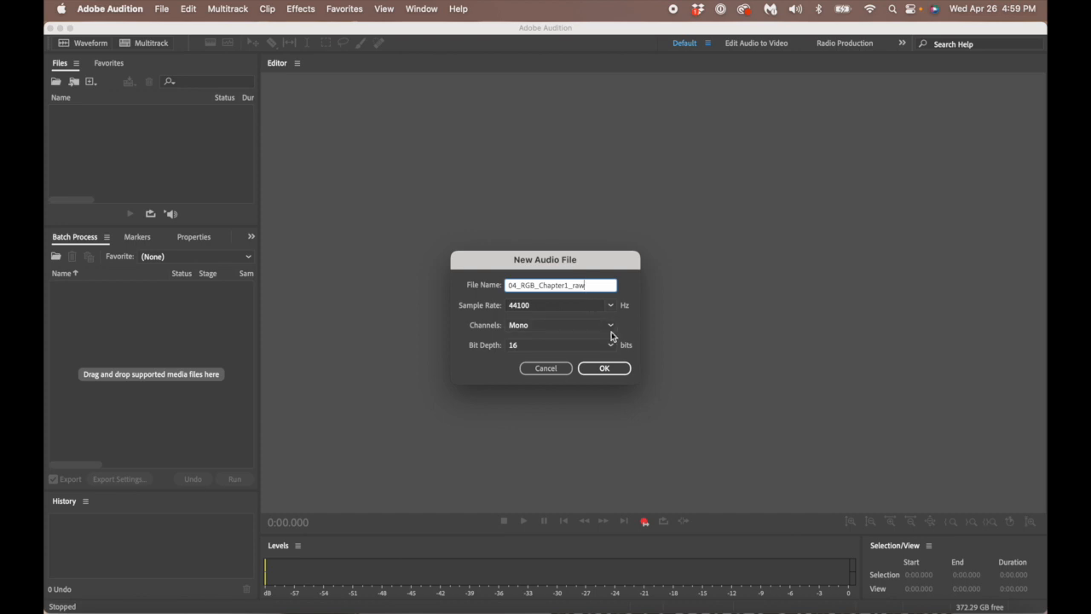
- Confirm 44100 Hz, Mono and 16-bit in the dropdowns, then create the file
{"action": "left_click", "coordinate": [612, 307]}
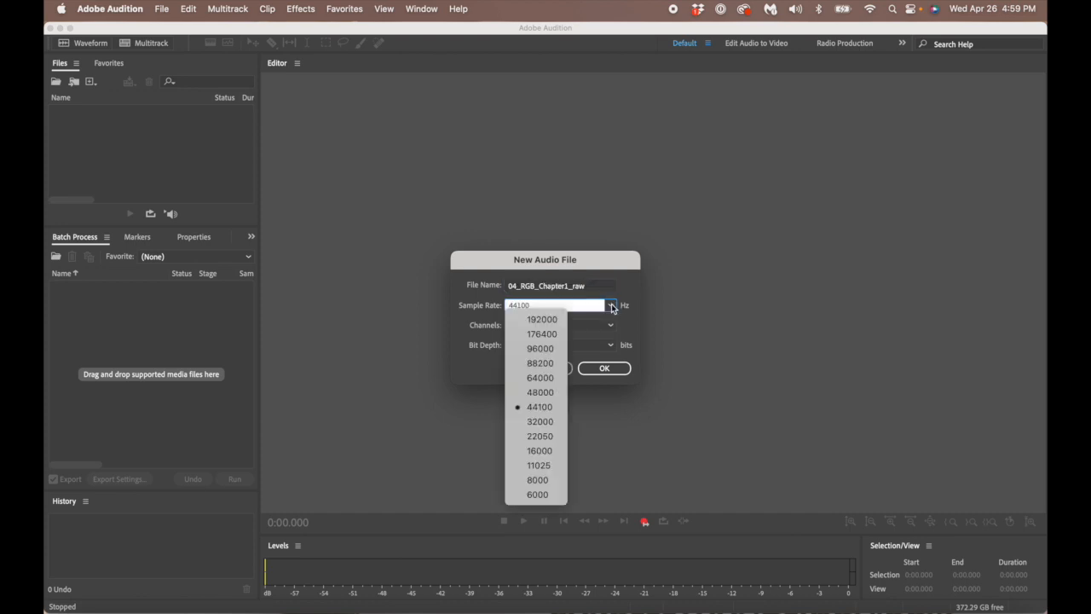
{"action": "left_click", "coordinate": [551, 407]}
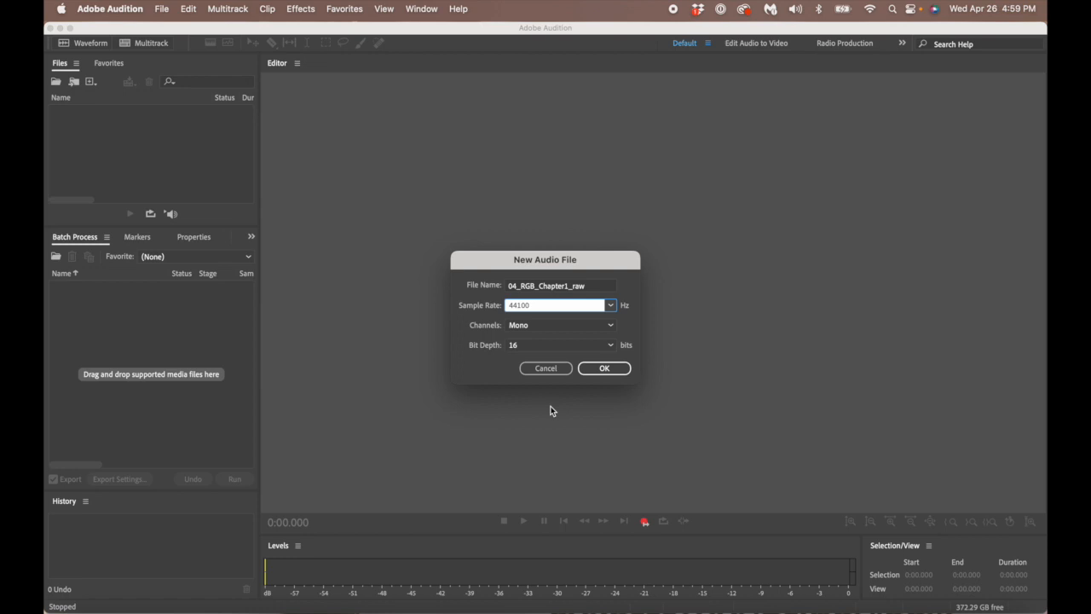
{"action": "left_click", "coordinate": [610, 326]}
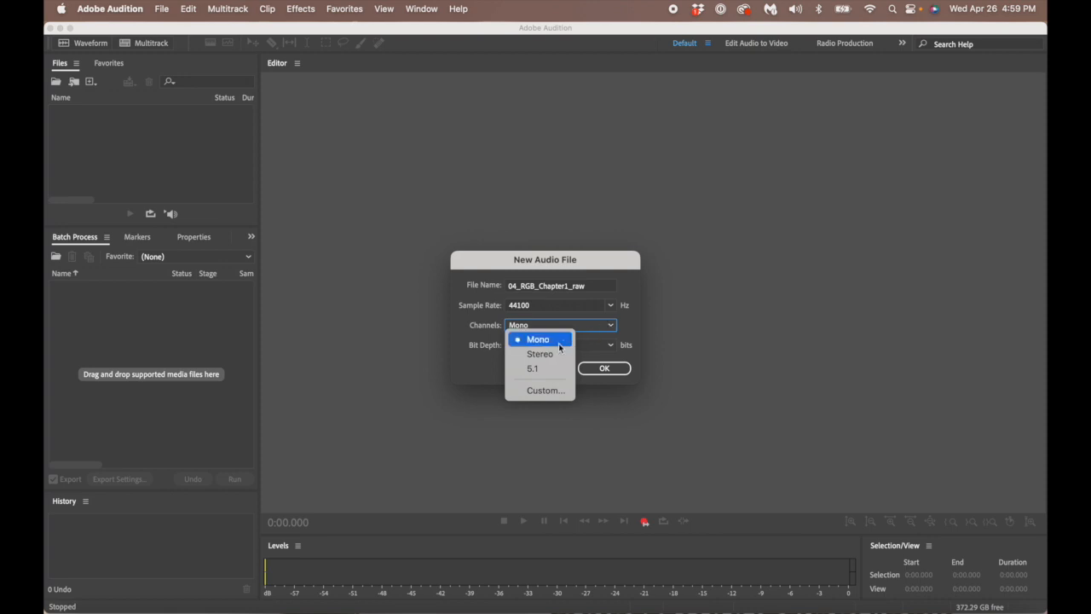
{"action": "left_click", "coordinate": [631, 324]}
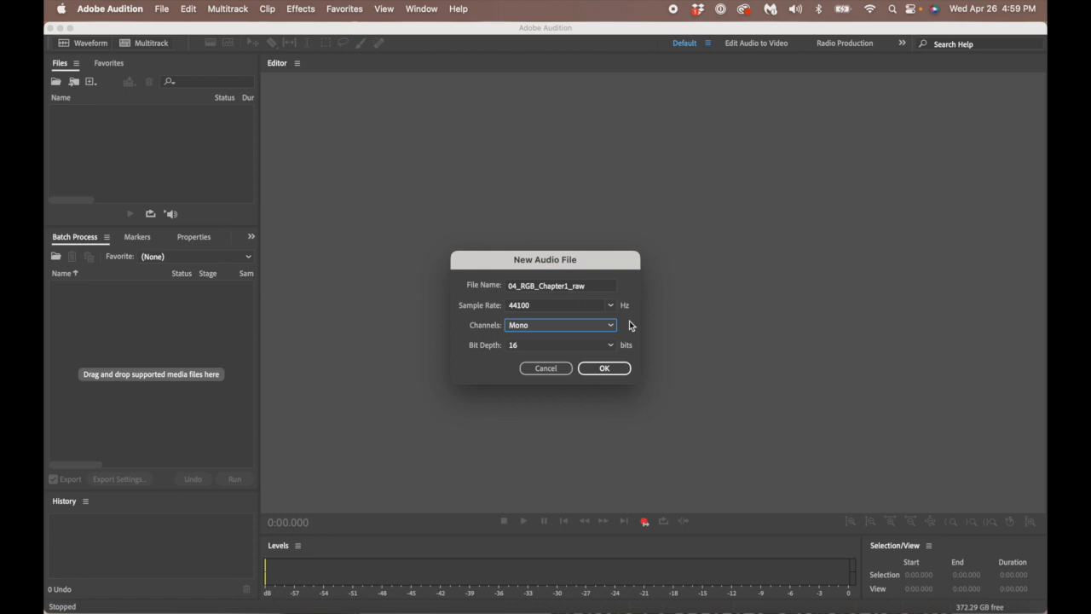
{"action": "left_click", "coordinate": [610, 345]}
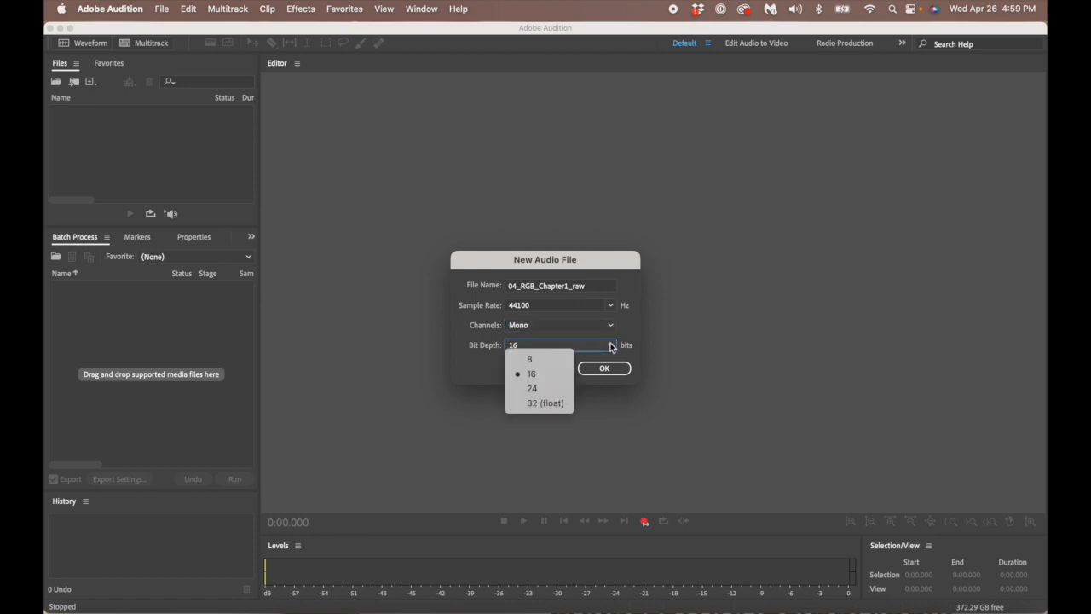
{"action": "left_click", "coordinate": [555, 376]}
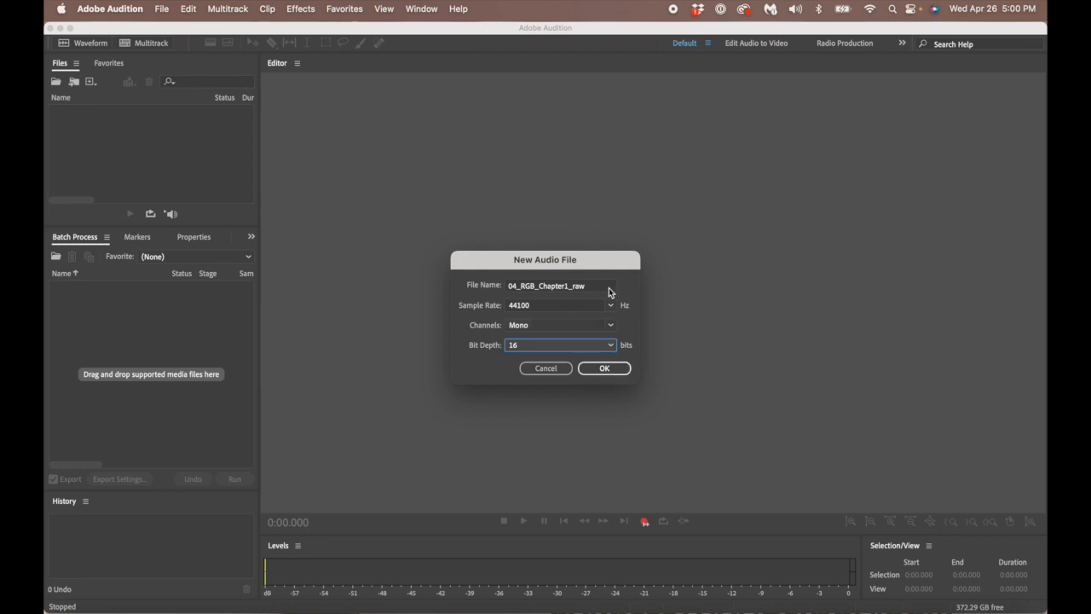
{"action": "left_click", "coordinate": [605, 369]}
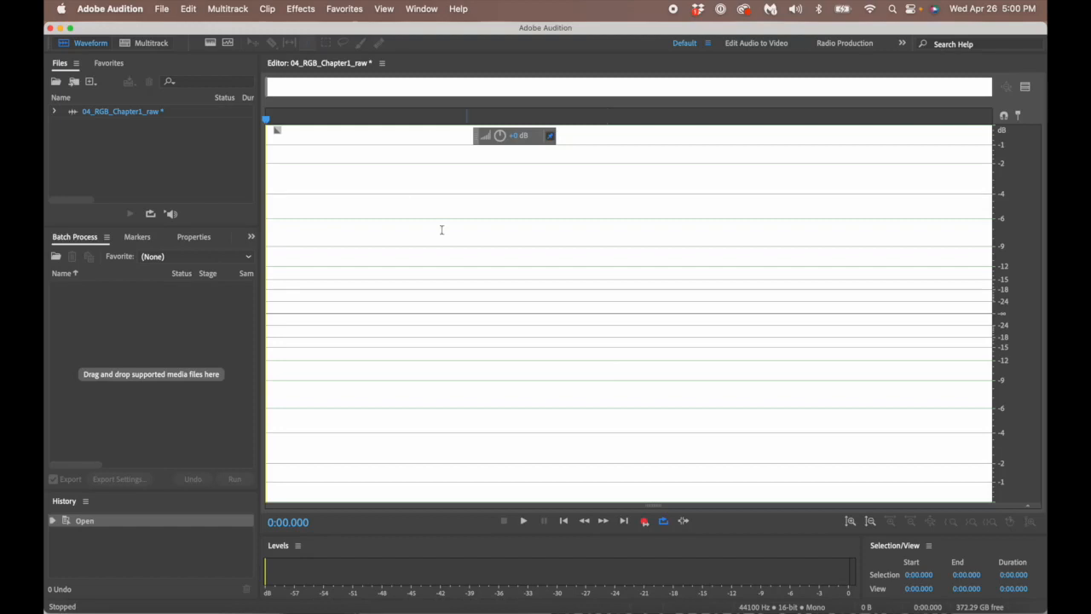
- Glance at the File menu, then bring up the Window menu's list of panels
{"action": "left_click", "coordinate": [163, 9]}
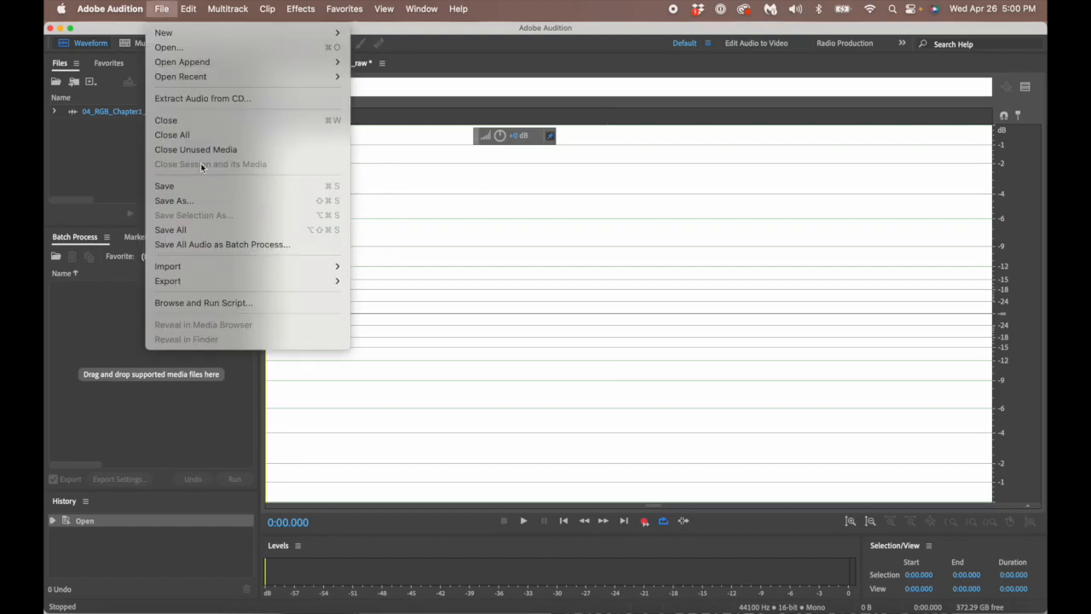
{"action": "left_click", "coordinate": [167, 8]}
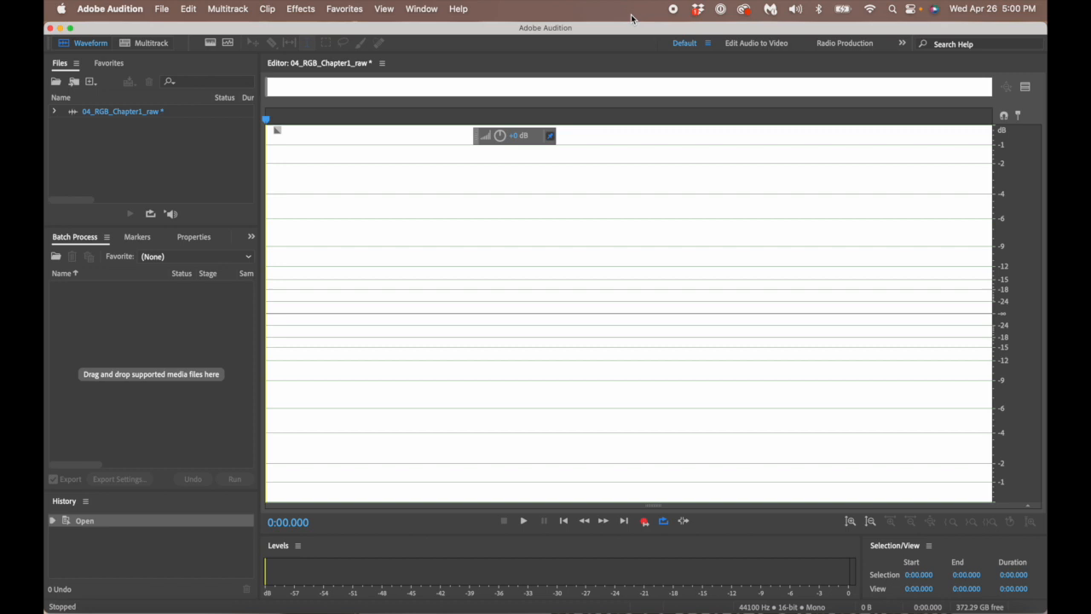
{"action": "left_click", "coordinate": [459, 8]}
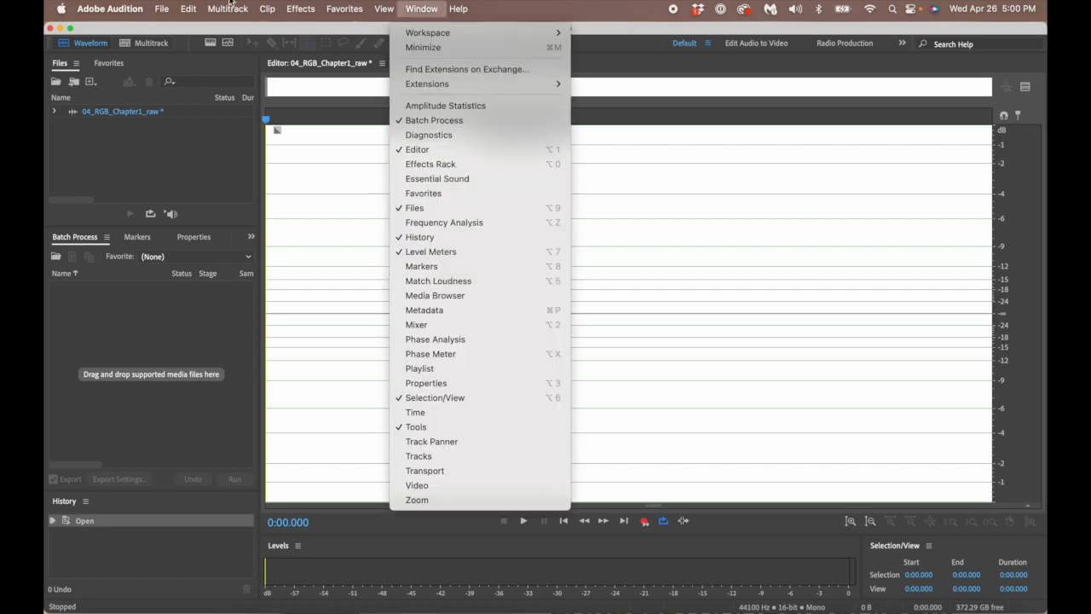
{"action": "mouse_move", "coordinate": [161, 8]}
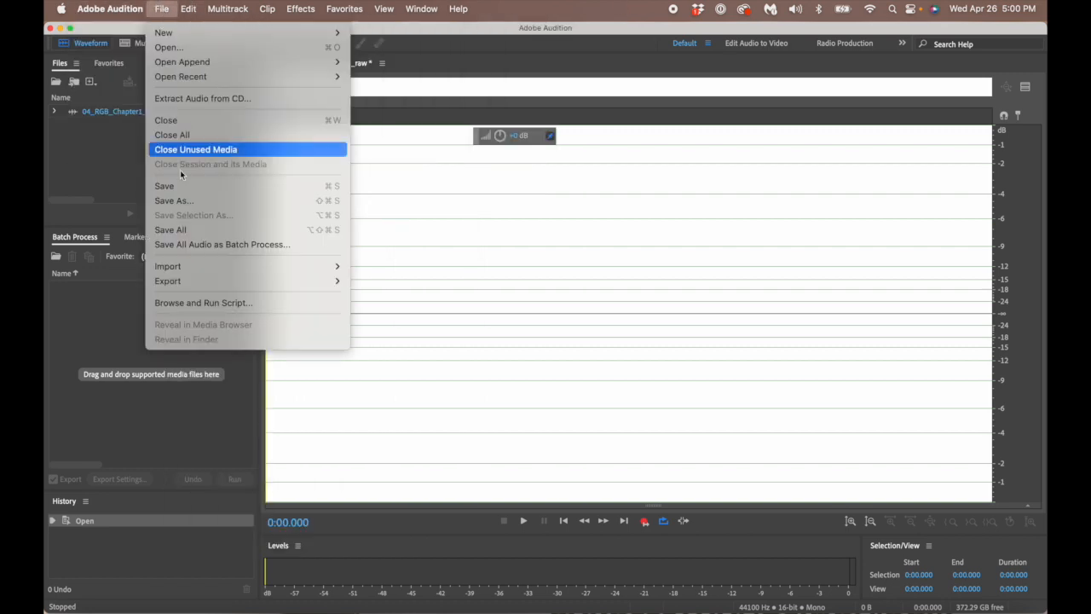
- Save the file to the Desktop as 04_RGB_Chapter1_raw.wav, Wave PCM 16-bit Integer
{"action": "left_click", "coordinate": [108, 173]}
{"action": "key", "text": "super+shift+s"}
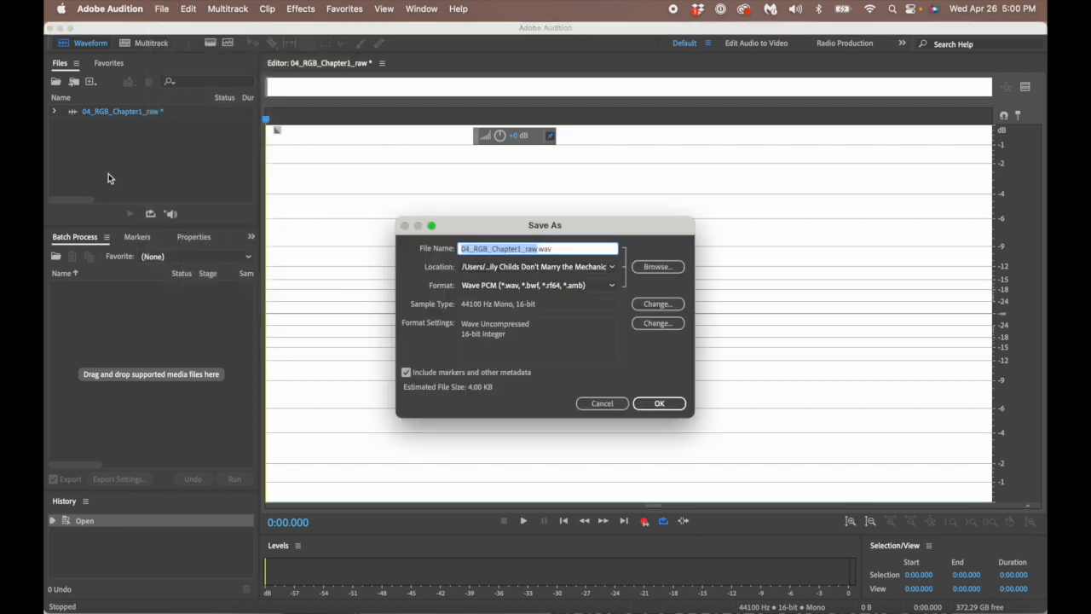
{"action": "left_click", "coordinate": [650, 268]}
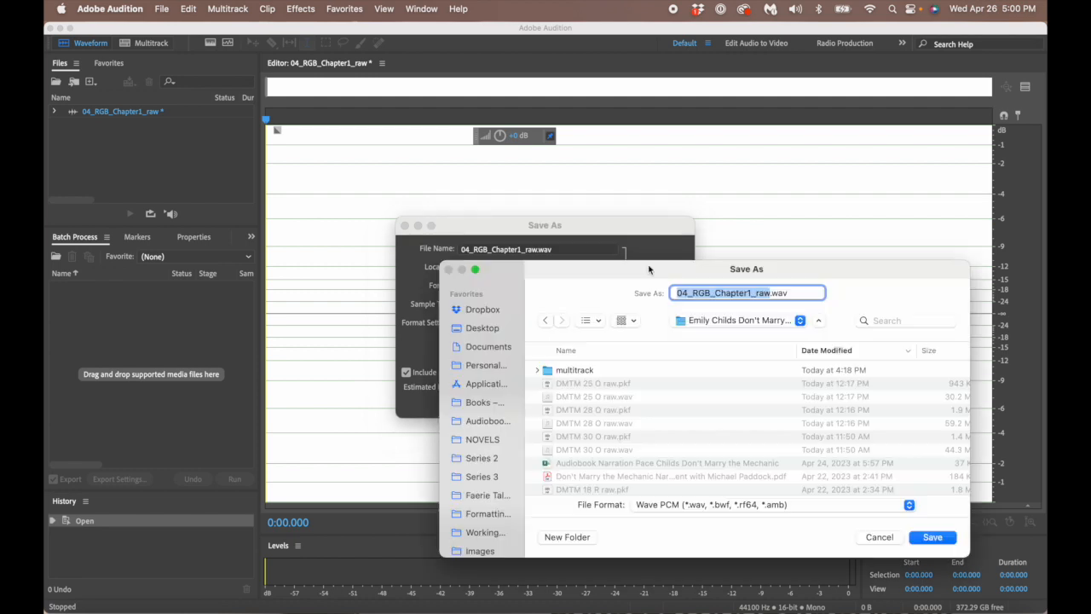
{"action": "left_click", "coordinate": [480, 331]}
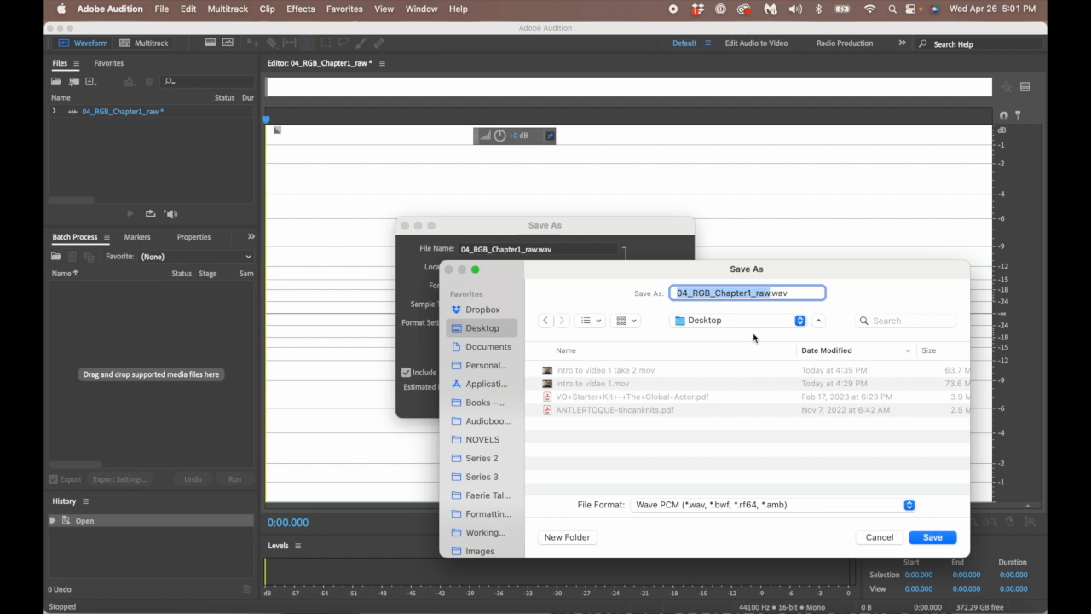
{"action": "left_click", "coordinate": [934, 537]}
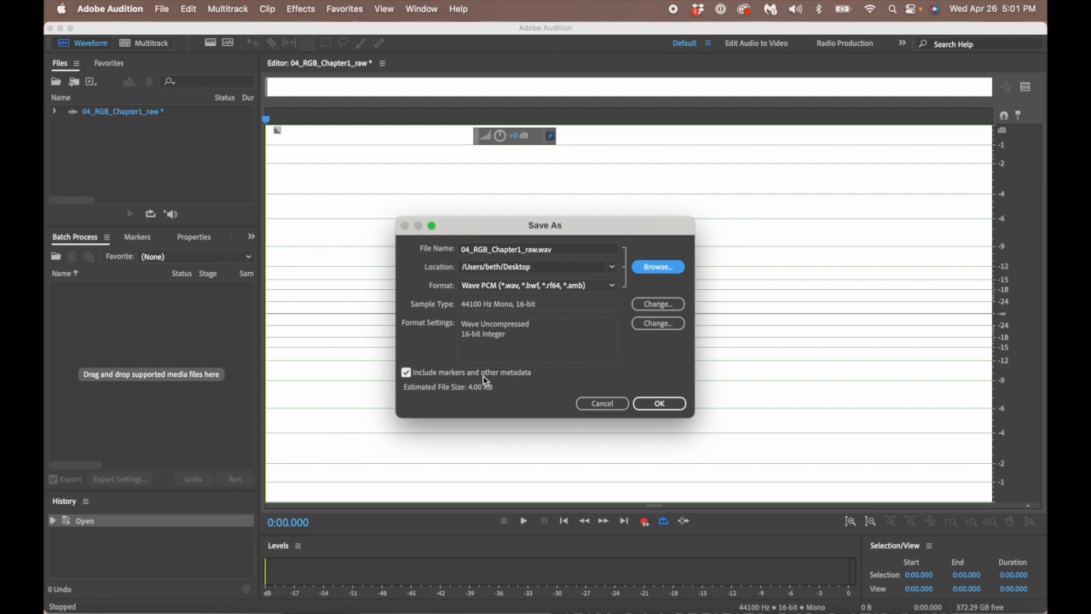
{"action": "left_click", "coordinate": [658, 405]}
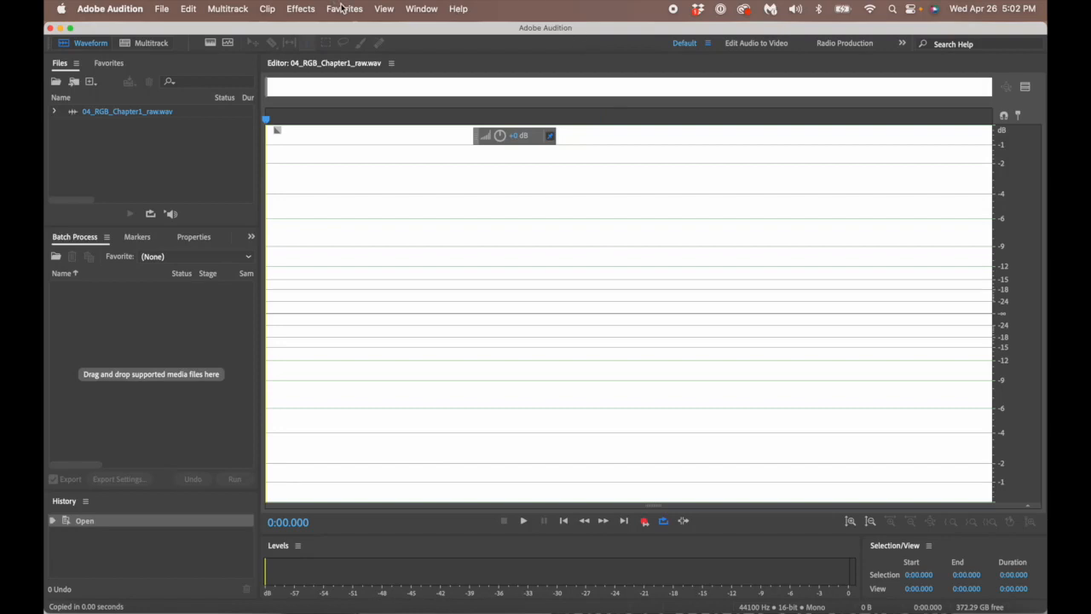
- Turn on the Spectral Frequency Display from the View menu
{"action": "left_click", "coordinate": [384, 8]}
{"action": "left_click", "coordinate": [383, 9]}
{"action": "left_click", "coordinate": [385, 9]}
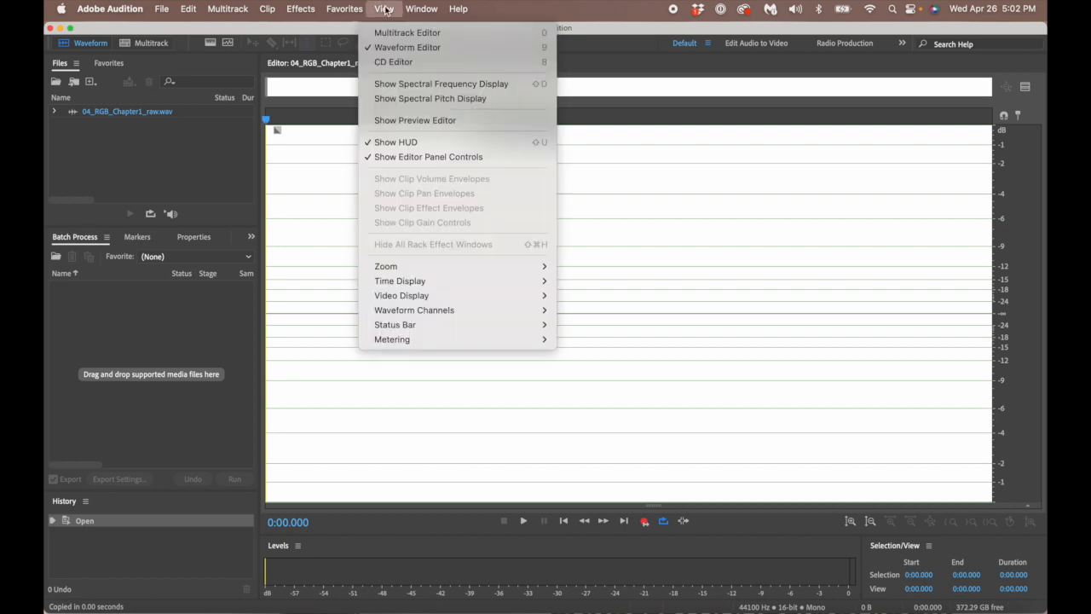
{"action": "left_click", "coordinate": [406, 85]}
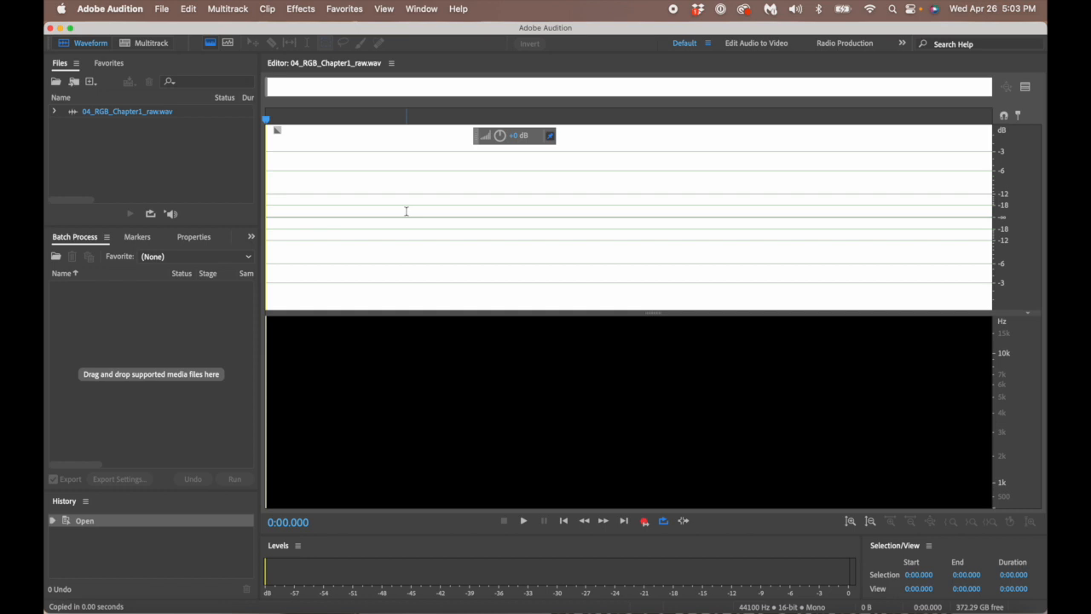
- Record a roughly 3-second narration take and place the playhead at 0.741 s
{"action": "left_click", "coordinate": [644, 522]}
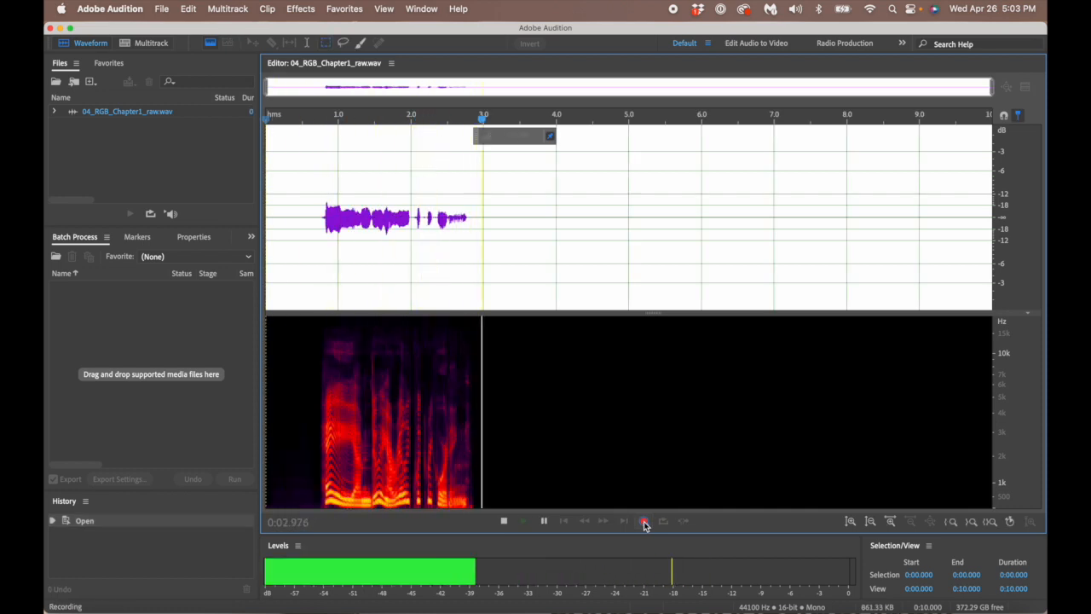
{"action": "left_click", "coordinate": [644, 522]}
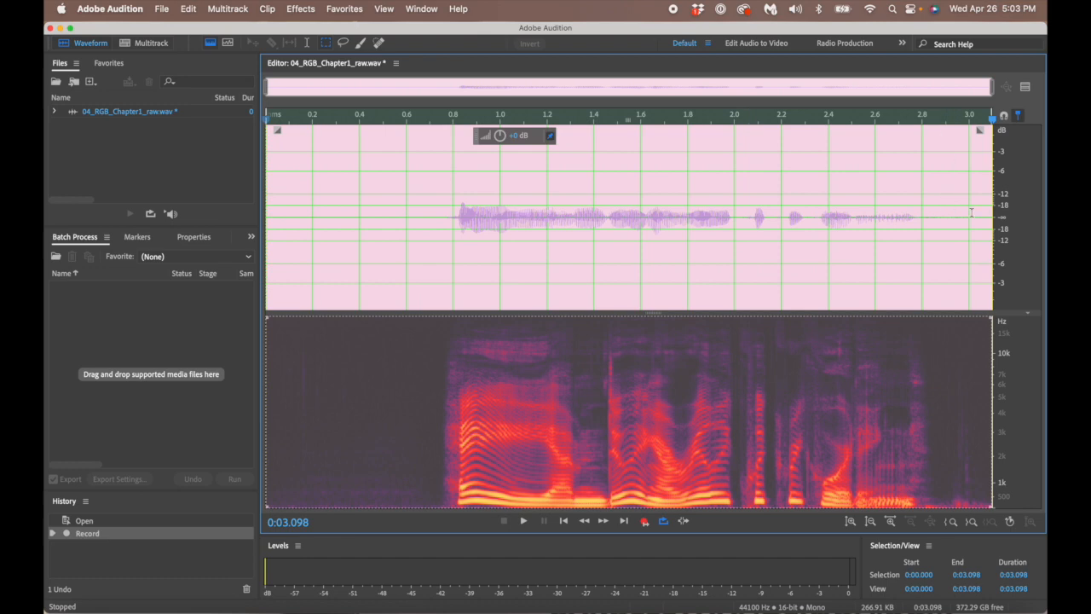
{"action": "left_click", "coordinate": [439, 188]}
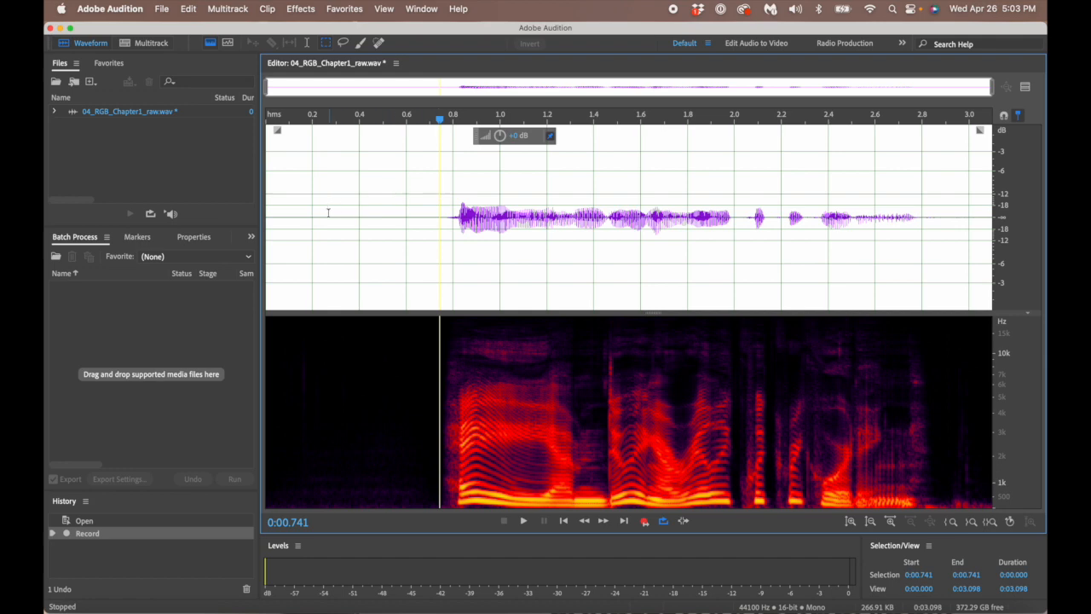
- Inspect the take by selecting about 0.803–1.199 s, then park the playhead at 1.131 s
{"action": "left_click_drag", "start_coordinate": [454, 220], "coordinate": [546, 249]}
{"action": "left_click", "coordinate": [532, 204]}
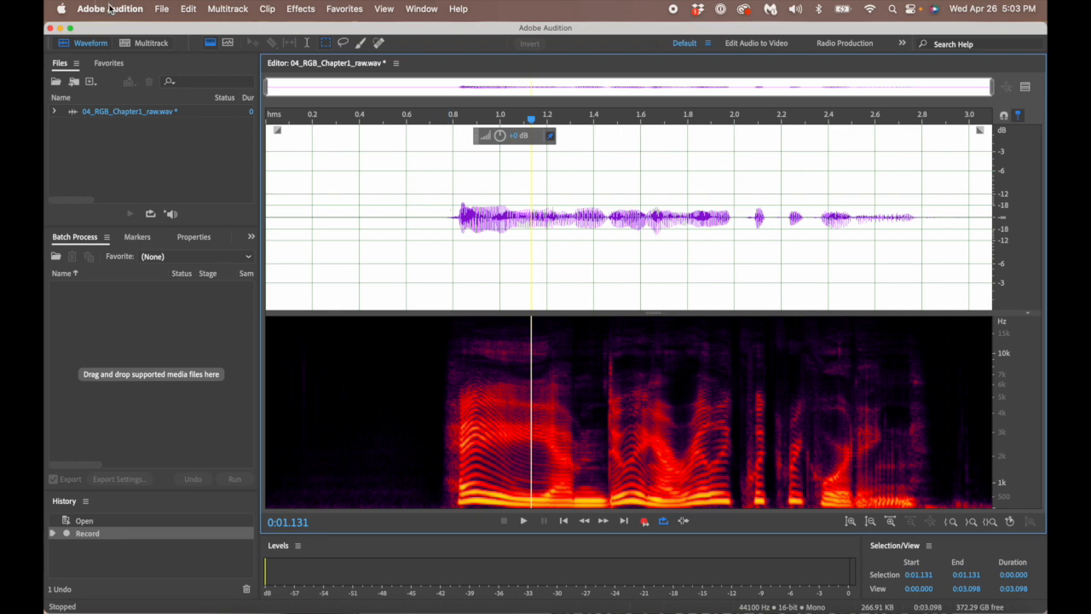
{"action": "left_click", "coordinate": [109, 10]}
- Review the Appearance and Spectral Display preferences, including editor panel colours, then close Preferences
{"action": "mouse_move", "coordinate": [118, 53]}
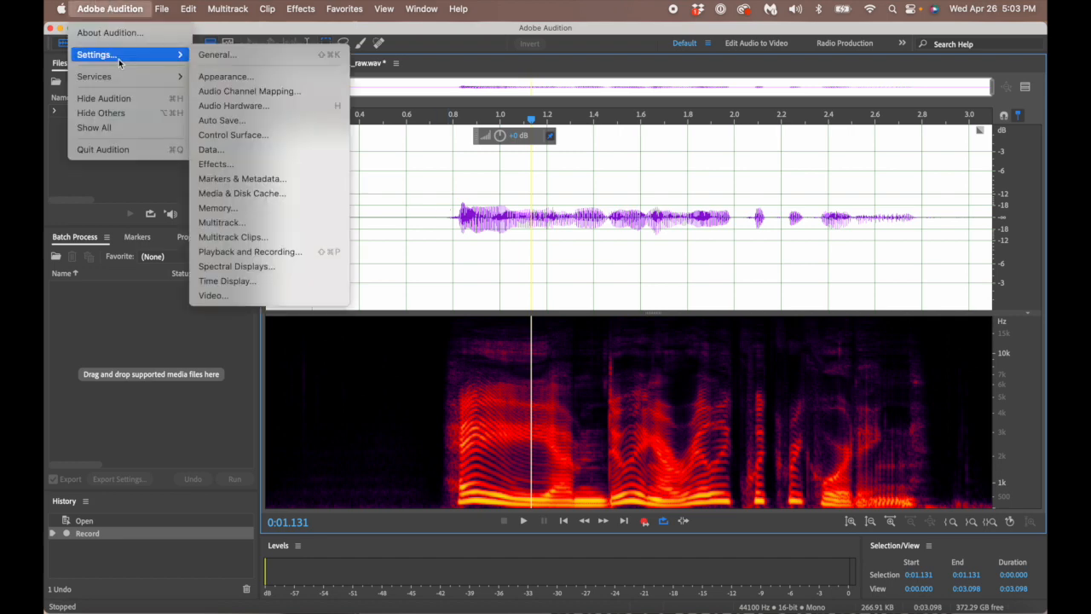
{"action": "left_click", "coordinate": [214, 76]}
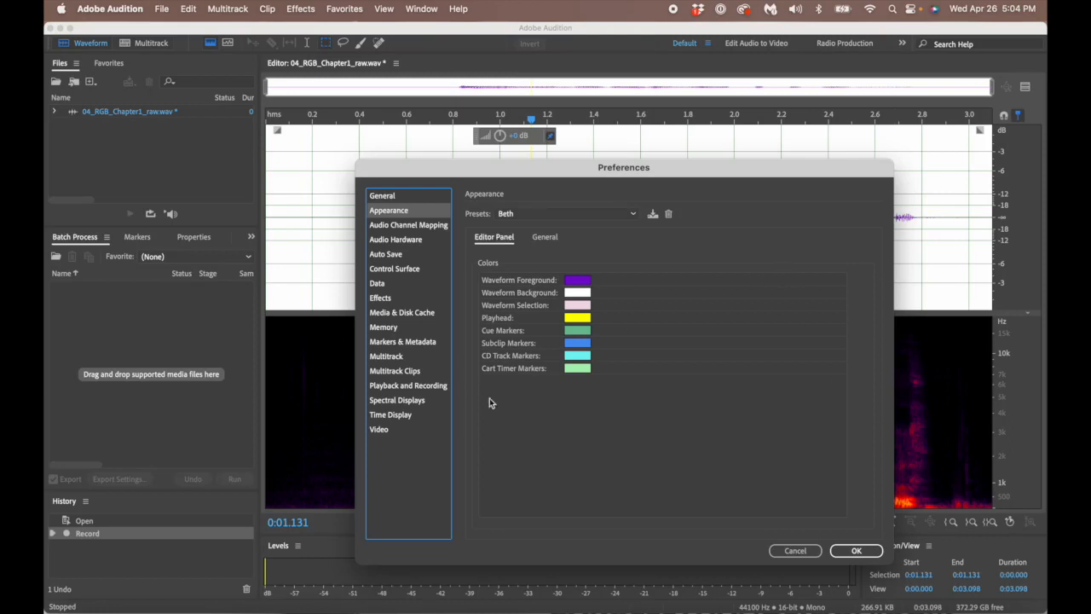
{"action": "left_click", "coordinate": [407, 401]}
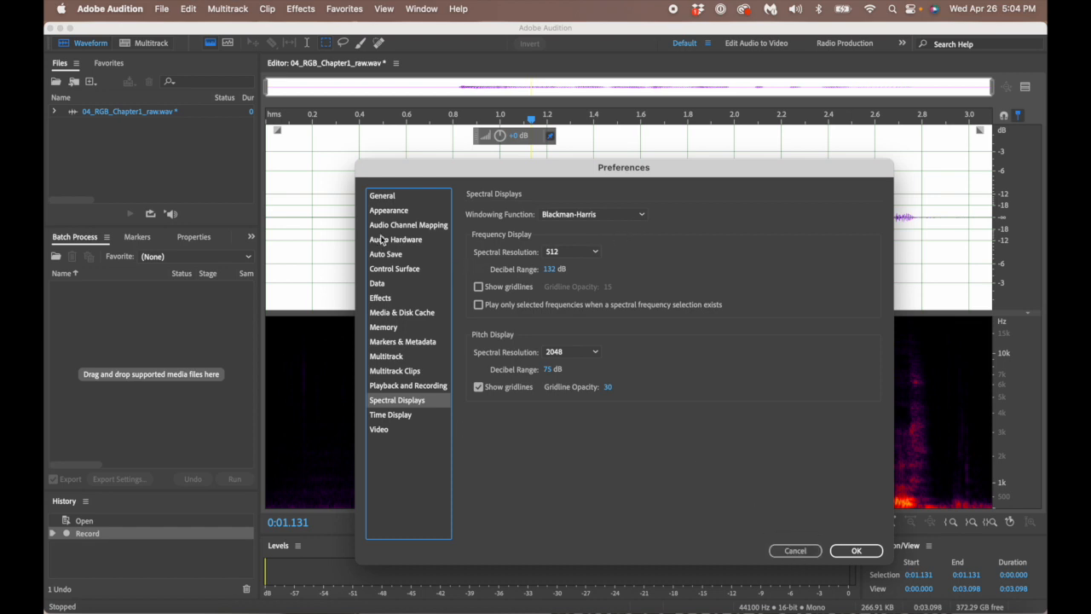
{"action": "left_click", "coordinate": [401, 212]}
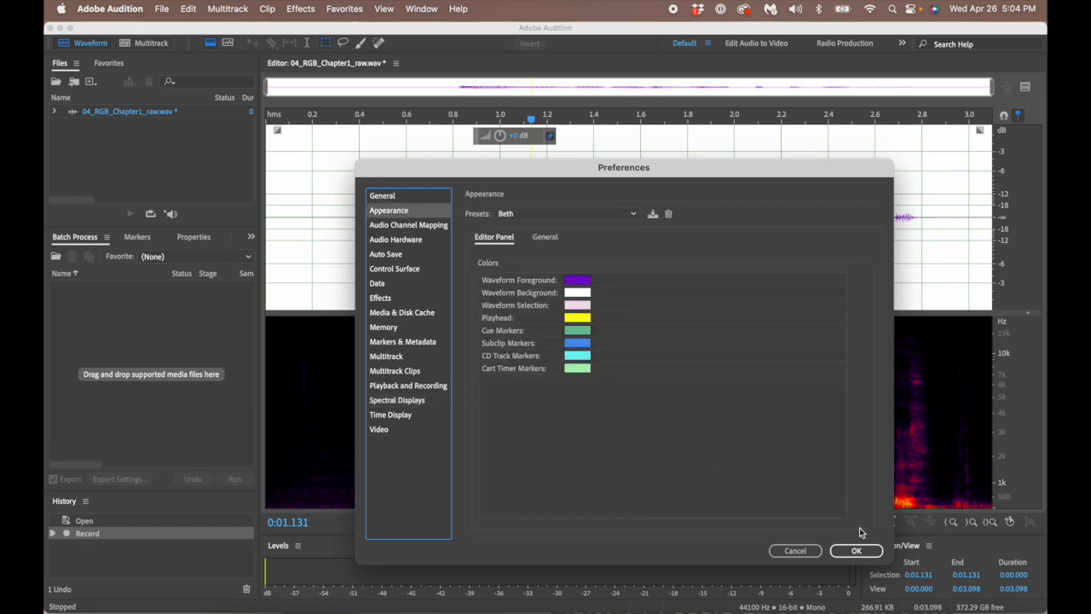
{"action": "left_click", "coordinate": [856, 550]}
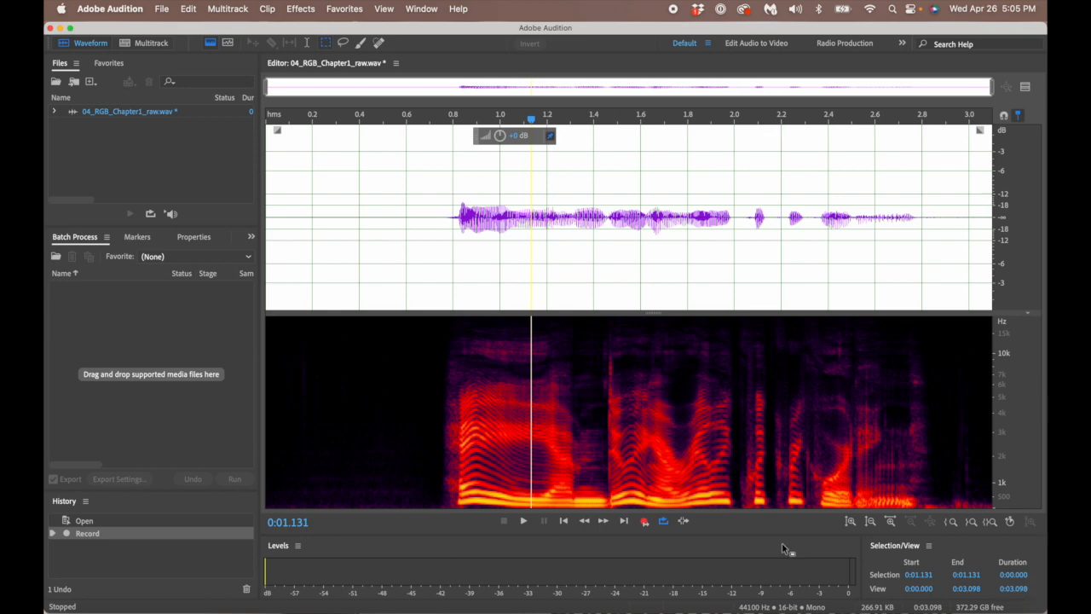
- Switch the Record button to Punch and Roll mode and confirm the setting
{"action": "right_click", "coordinate": [645, 526]}
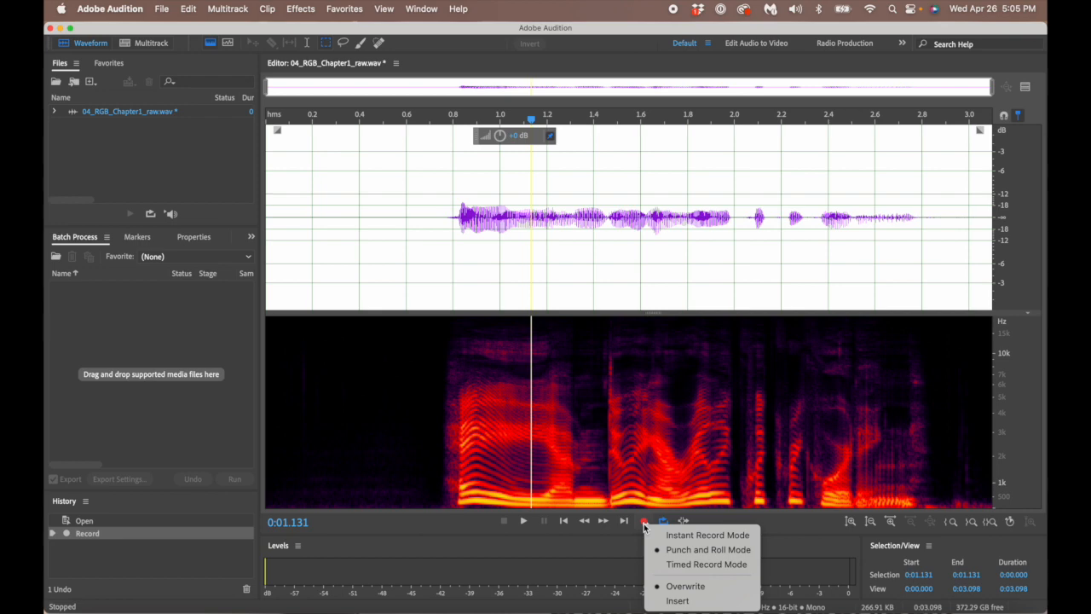
{"action": "left_click", "coordinate": [676, 553]}
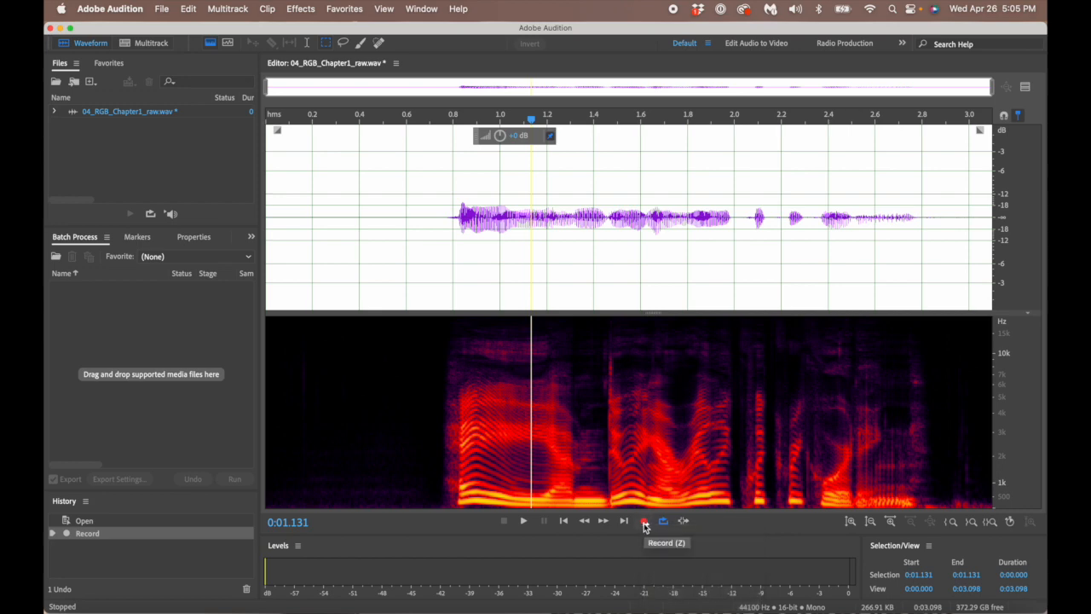
{"action": "right_click", "coordinate": [645, 526]}
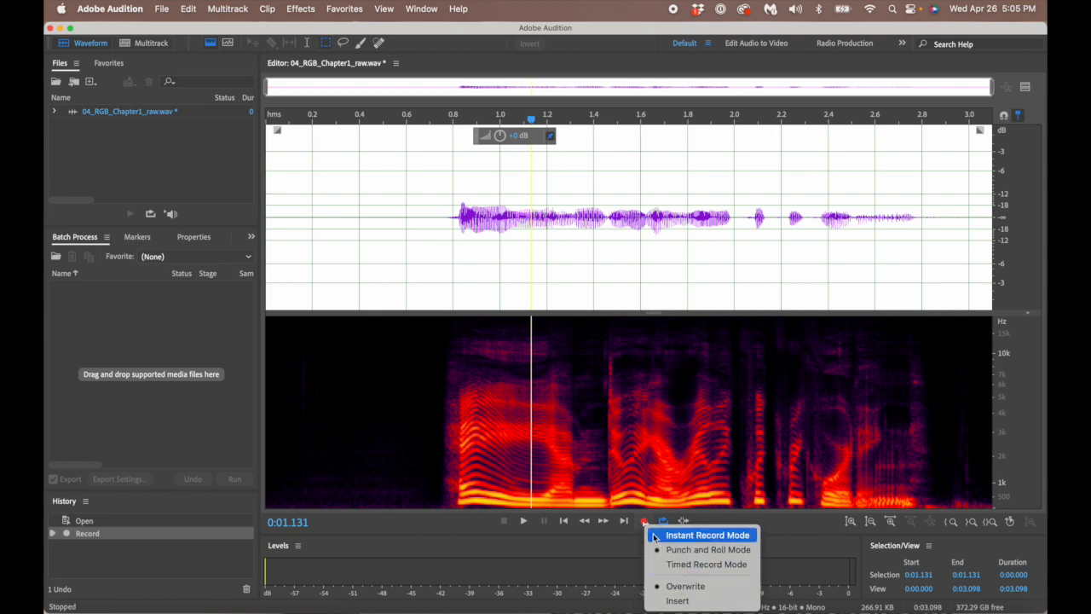
{"action": "left_click", "coordinate": [455, 529]}
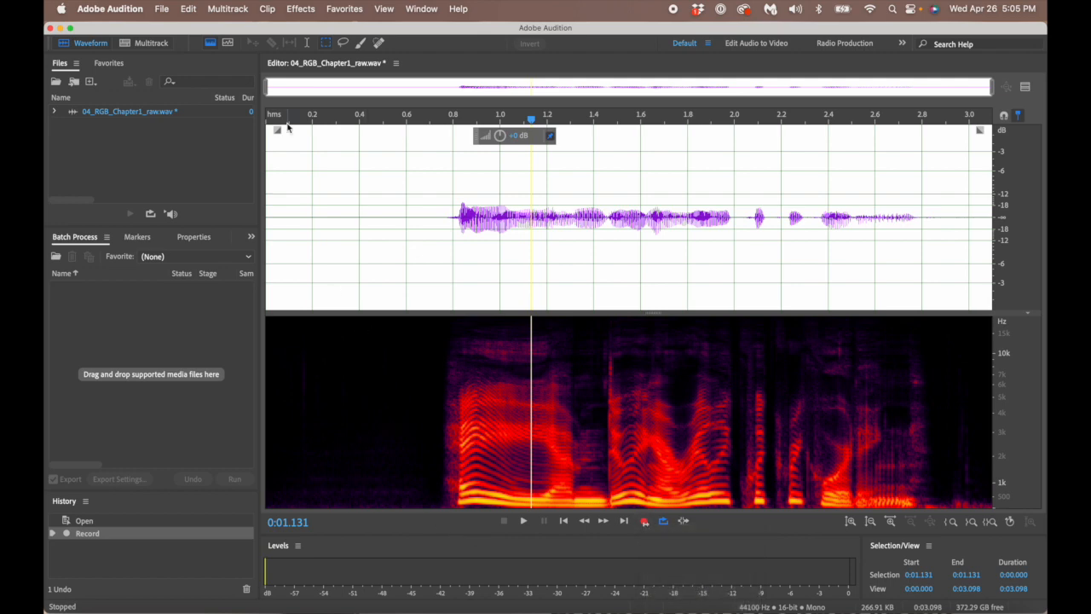
- Check the 2-second pre-roll duration in Playback and Recording preferences and close them
{"action": "left_click", "coordinate": [121, 9]}
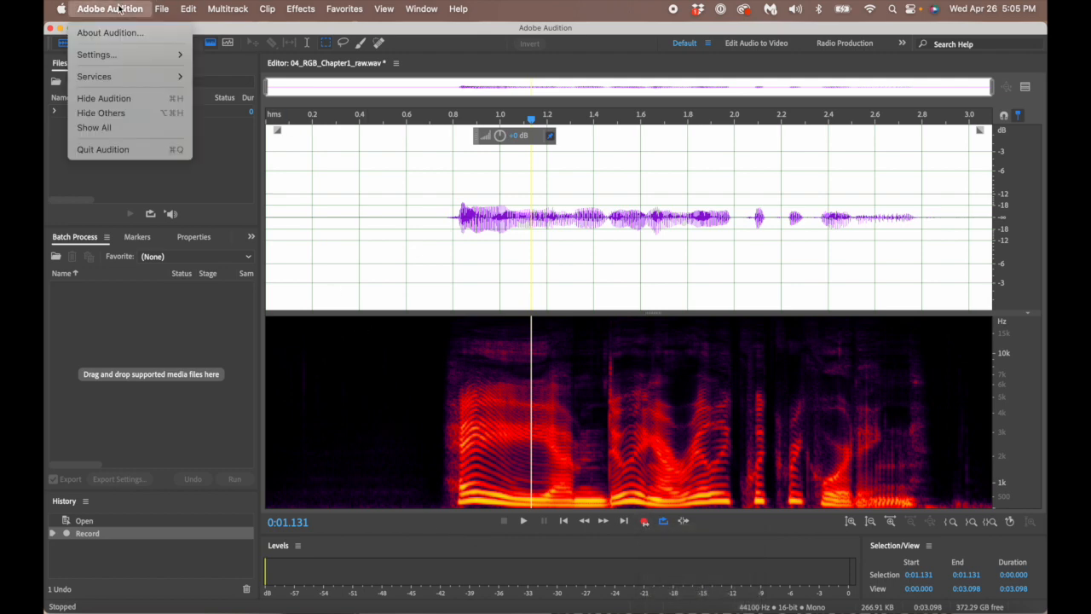
{"action": "mouse_move", "coordinate": [115, 56]}
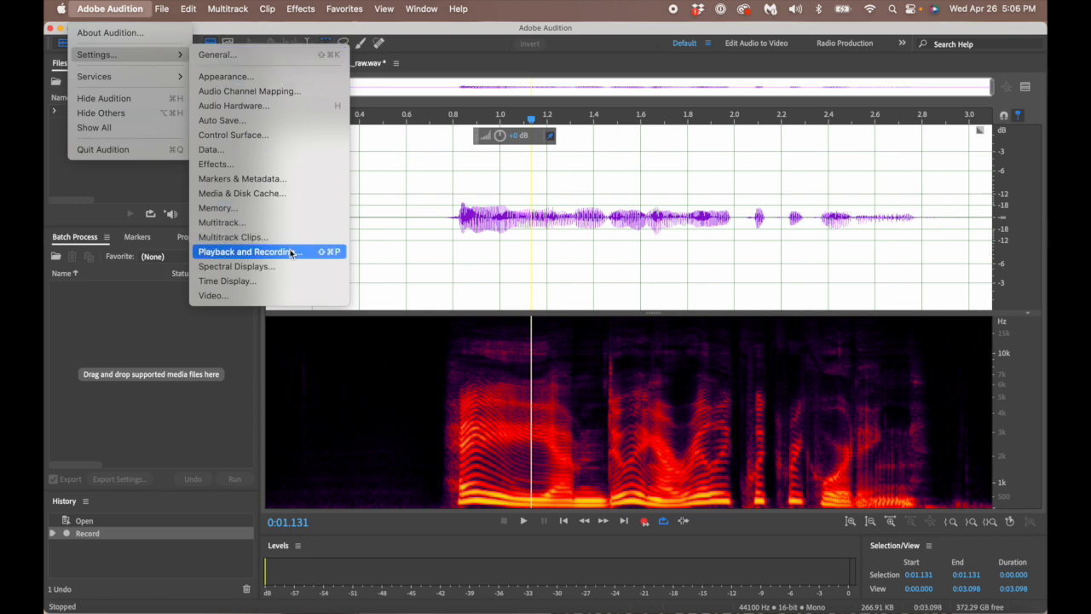
{"action": "left_click", "coordinate": [247, 251]}
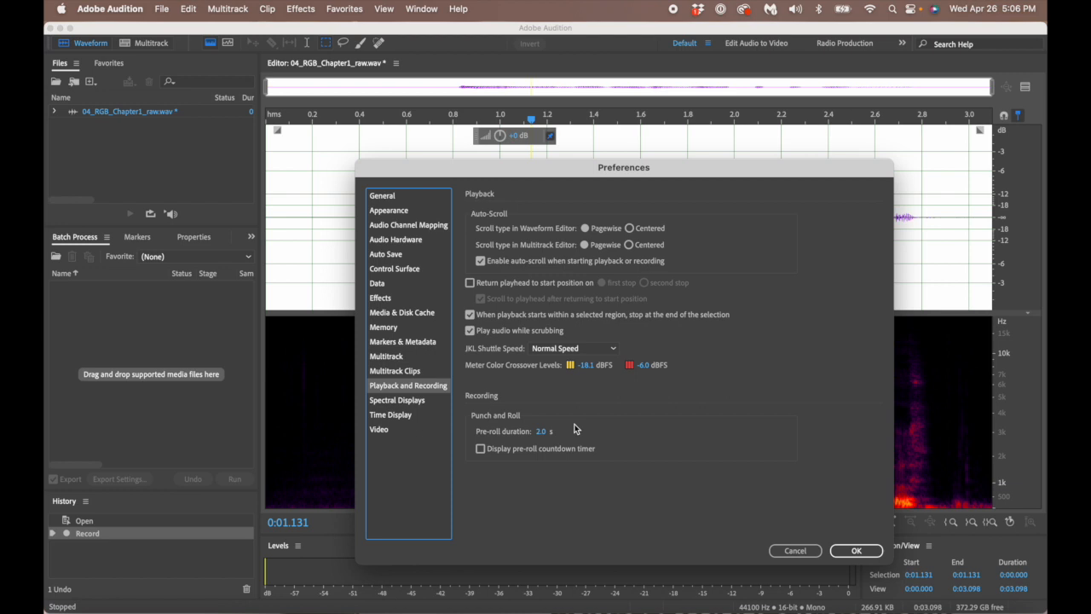
{"action": "left_click", "coordinate": [542, 432]}
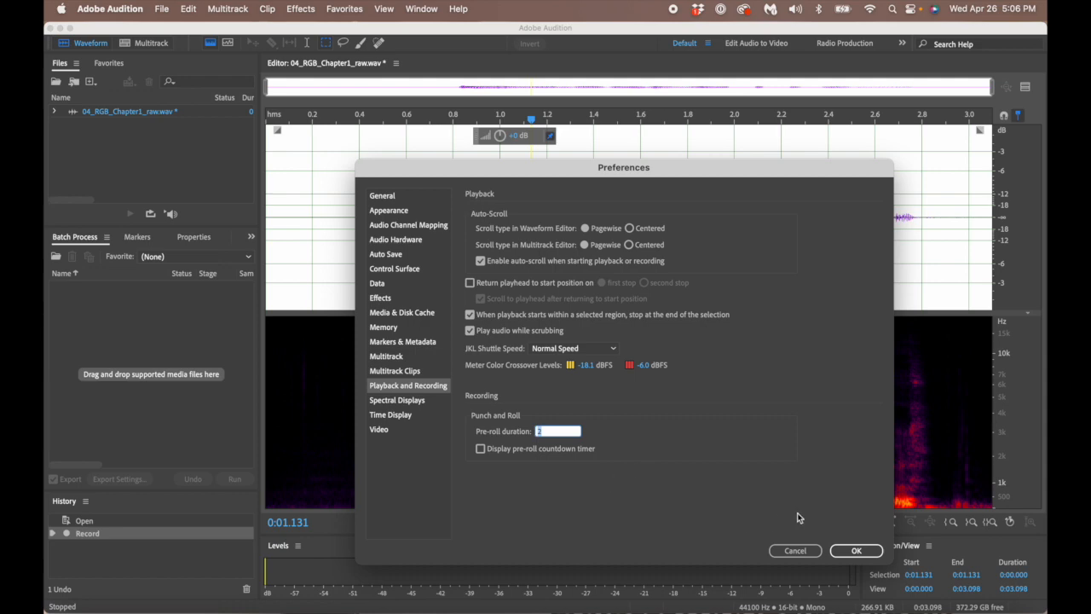
{"action": "left_click", "coordinate": [854, 551]}
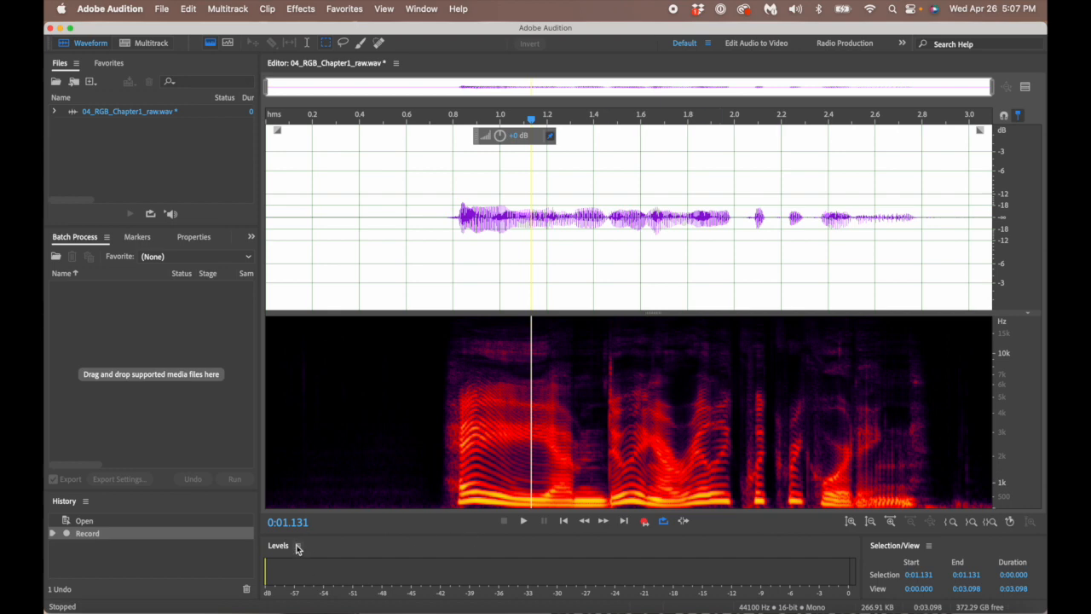
- Play the narration from about 0.6 s and stop at 2.809 s
{"action": "left_click", "coordinate": [445, 214]}
{"action": "left_click", "coordinate": [409, 214]}
{"action": "key", "text": "space"}
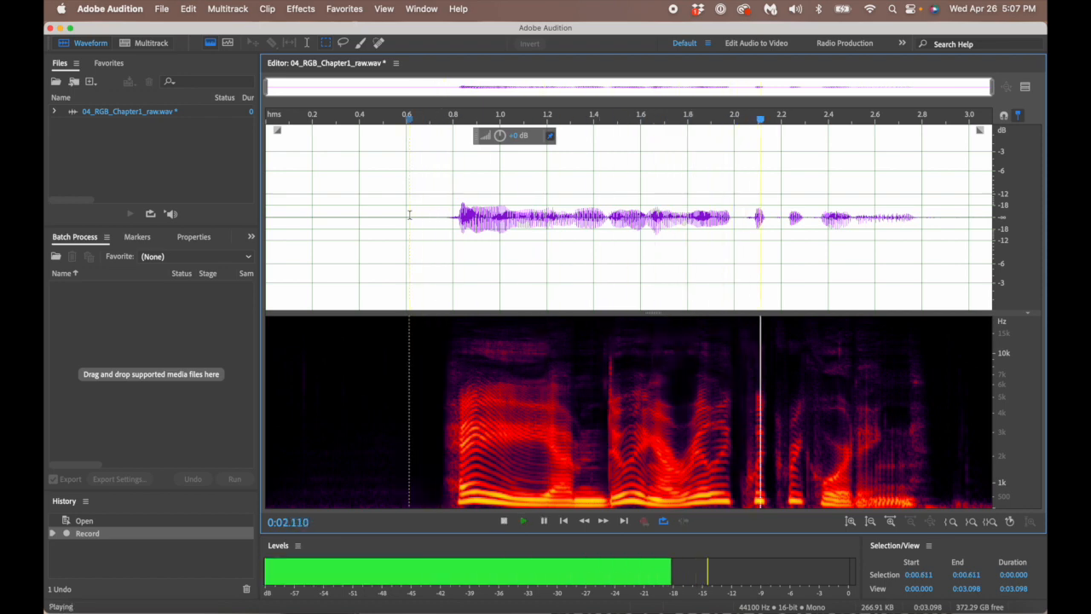
{"action": "key", "text": "space"}
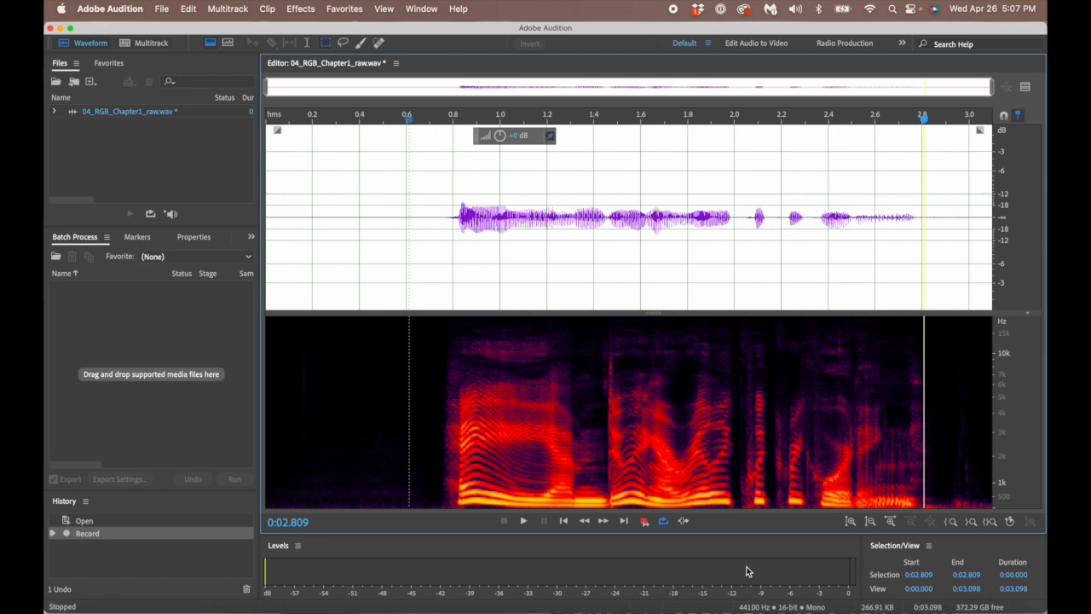
- Punch in at 2.861 s and record more narration, extending the file to about 16.3 s
{"action": "left_click", "coordinate": [936, 218]}
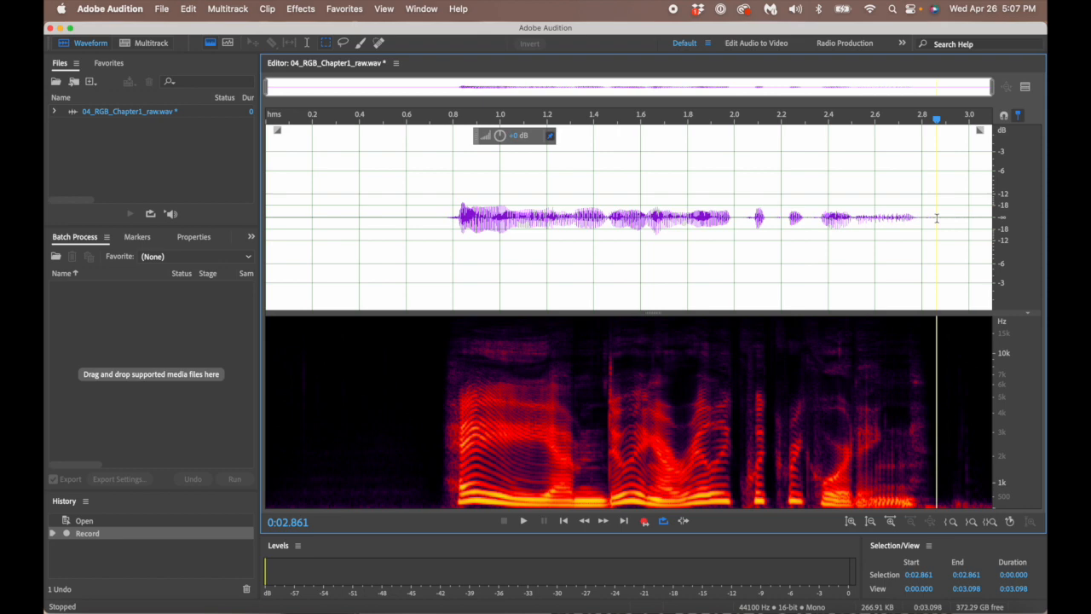
{"action": "key", "text": "shift+space"}
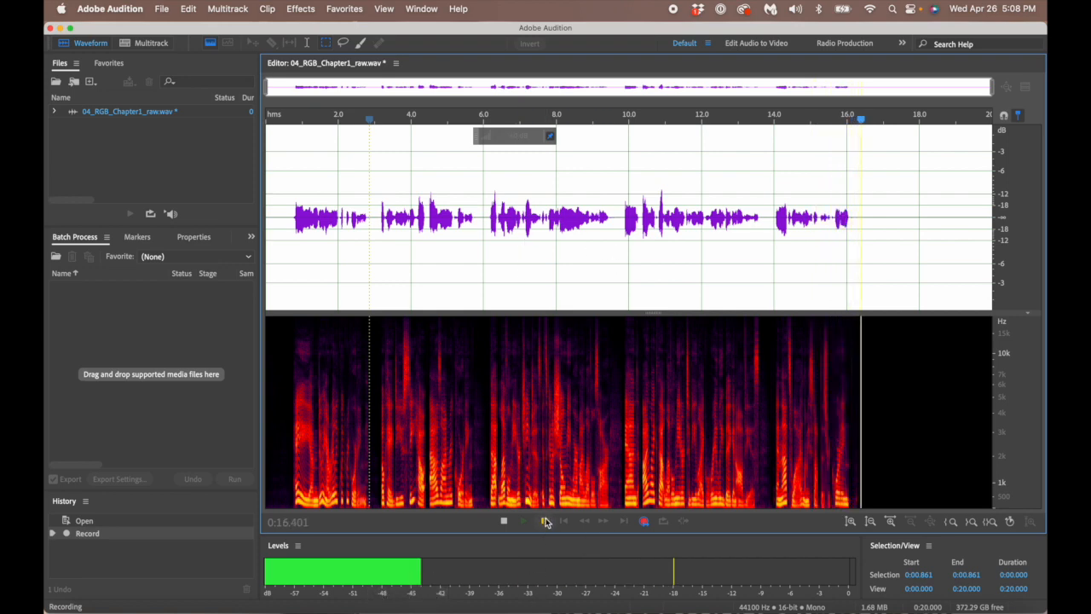
{"action": "left_click", "coordinate": [505, 521]}
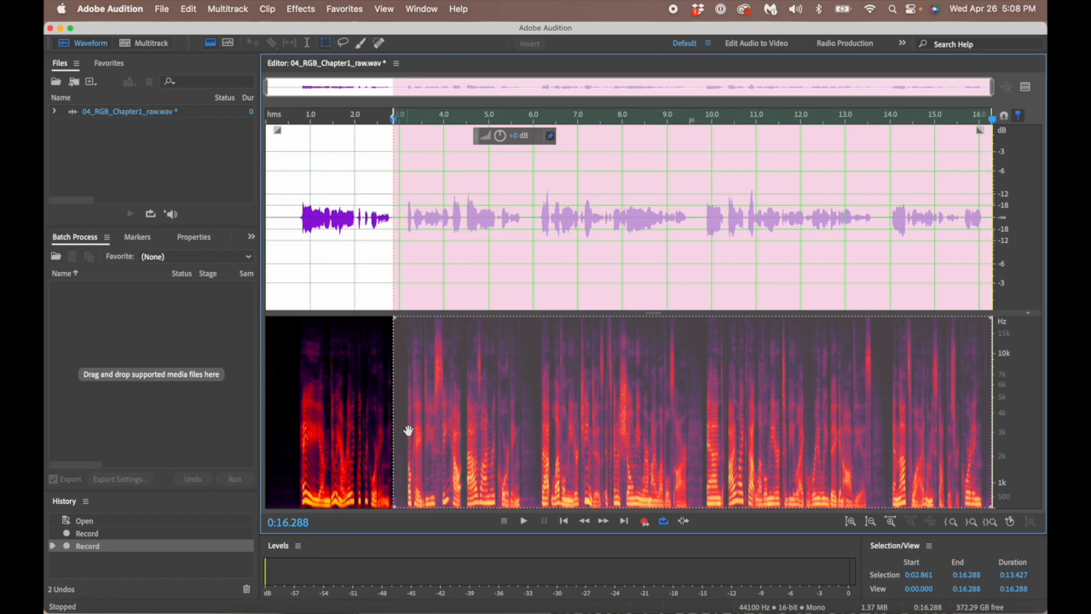
{"action": "left_click", "coordinate": [460, 241]}
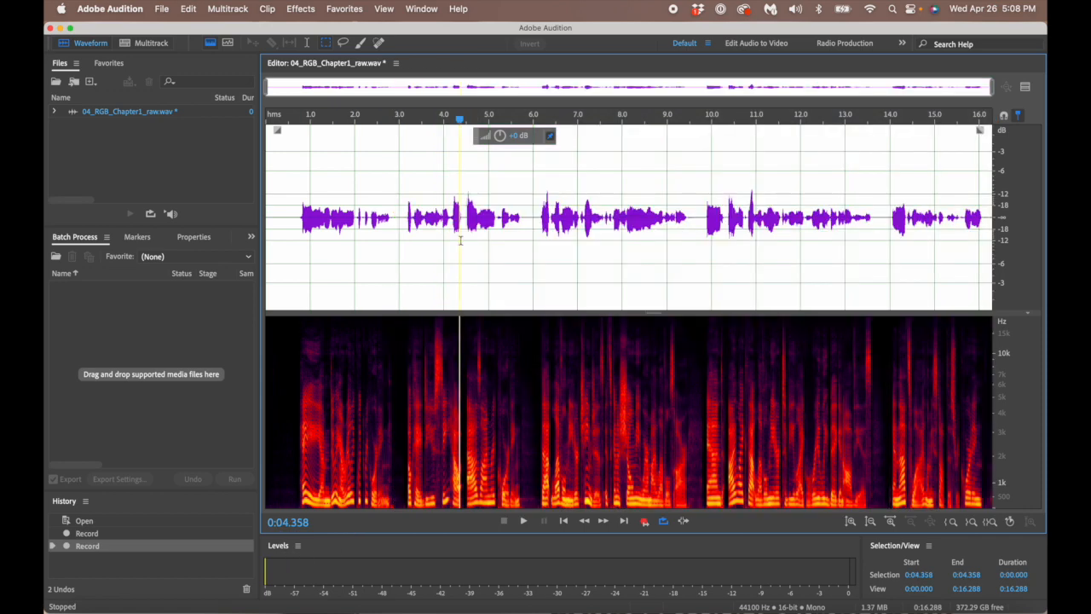
- Open and dismiss the Levels panel options menu without changing anything
{"action": "left_click", "coordinate": [299, 546]}
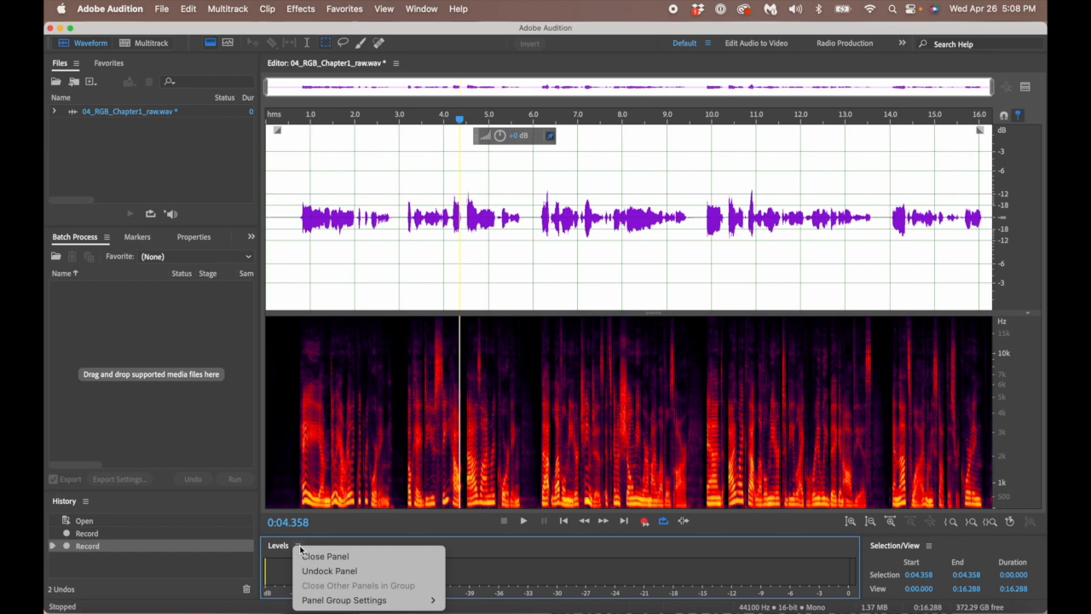
{"action": "left_click", "coordinate": [299, 545]}
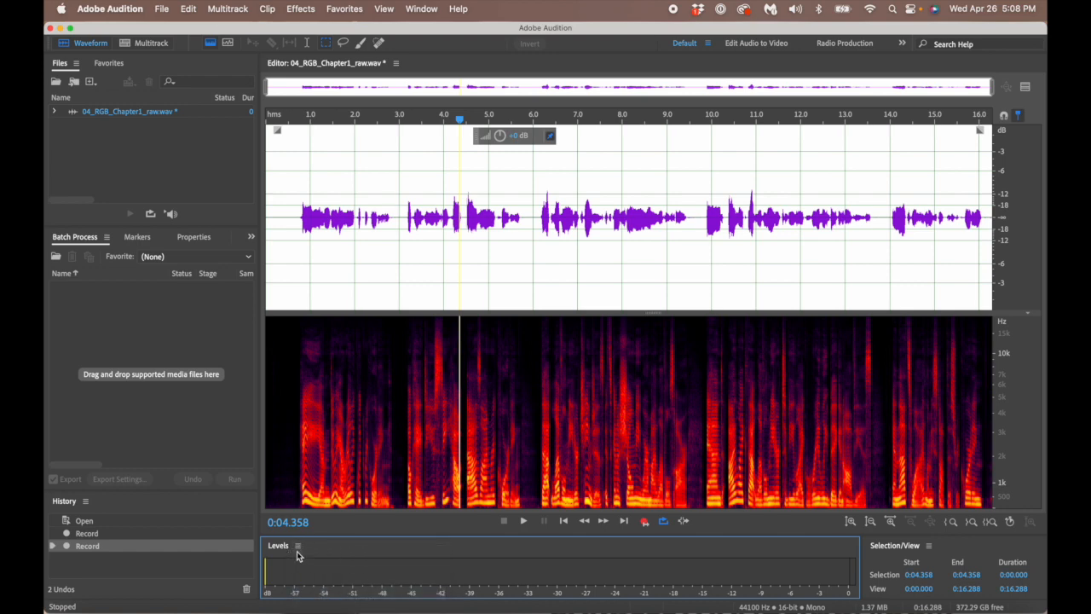
{"action": "left_click", "coordinate": [299, 546]}
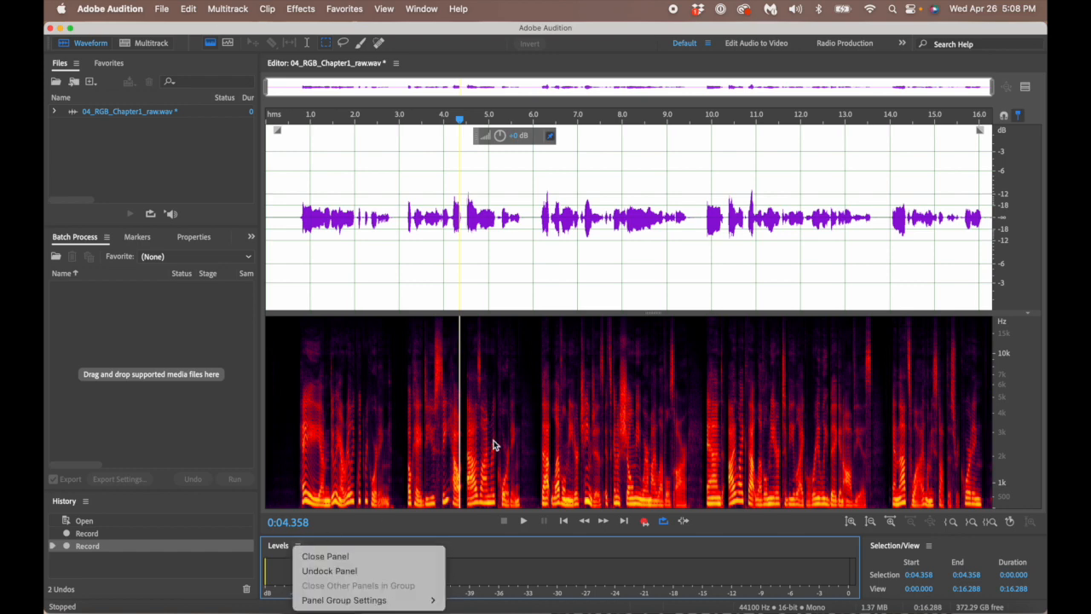
{"action": "left_click", "coordinate": [500, 490]}
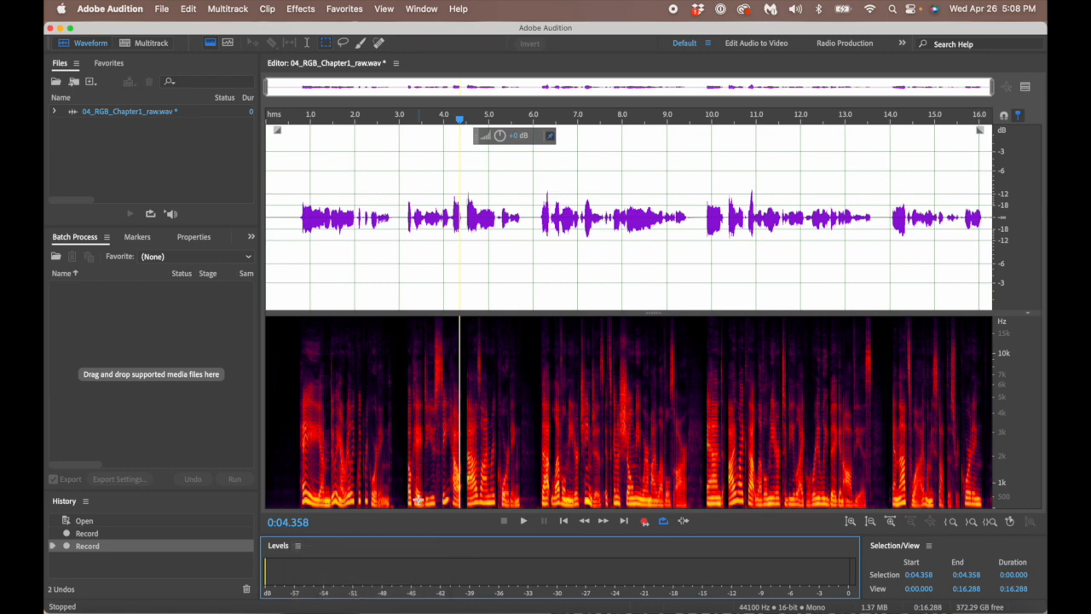
- Try docking Levels at several spots, finally dropping it as a tab beside Selection/View
{"action": "left_click_drag", "start_coordinate": [283, 546], "coordinate": [519, 455]}
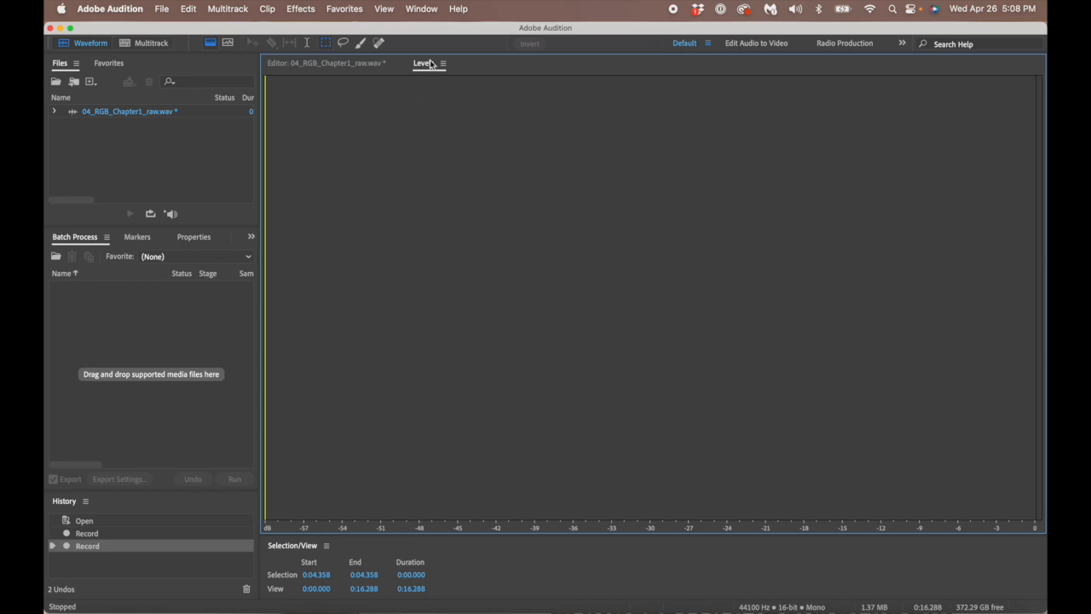
{"action": "left_click_drag", "start_coordinate": [432, 66], "coordinate": [274, 542]}
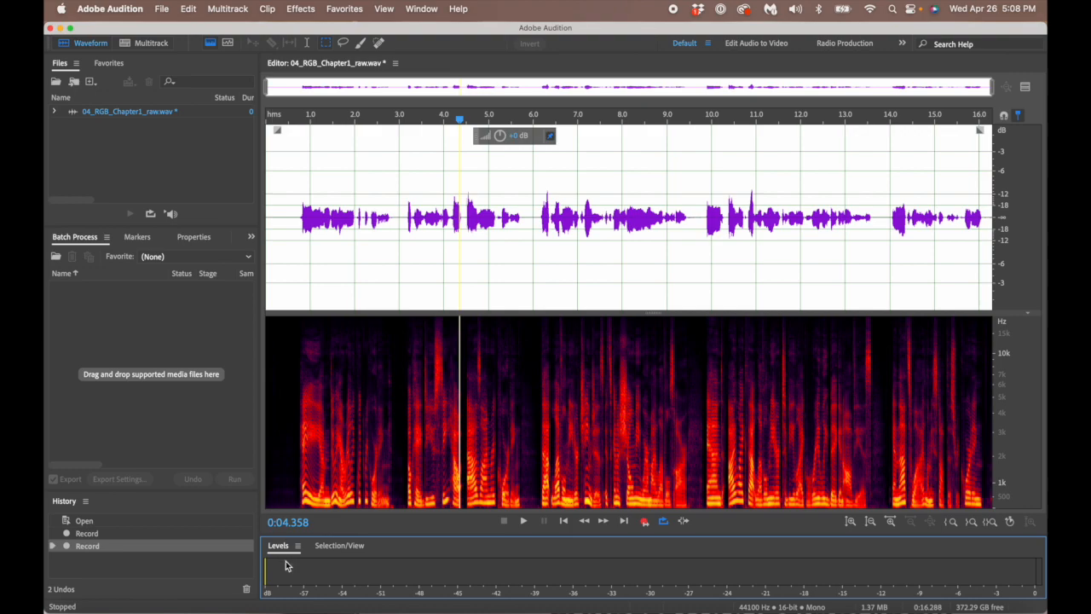
{"action": "left_click_drag", "start_coordinate": [280, 547], "coordinate": [645, 431]}
{"action": "left_click_drag", "start_coordinate": [906, 320], "coordinate": [1034, 238]}
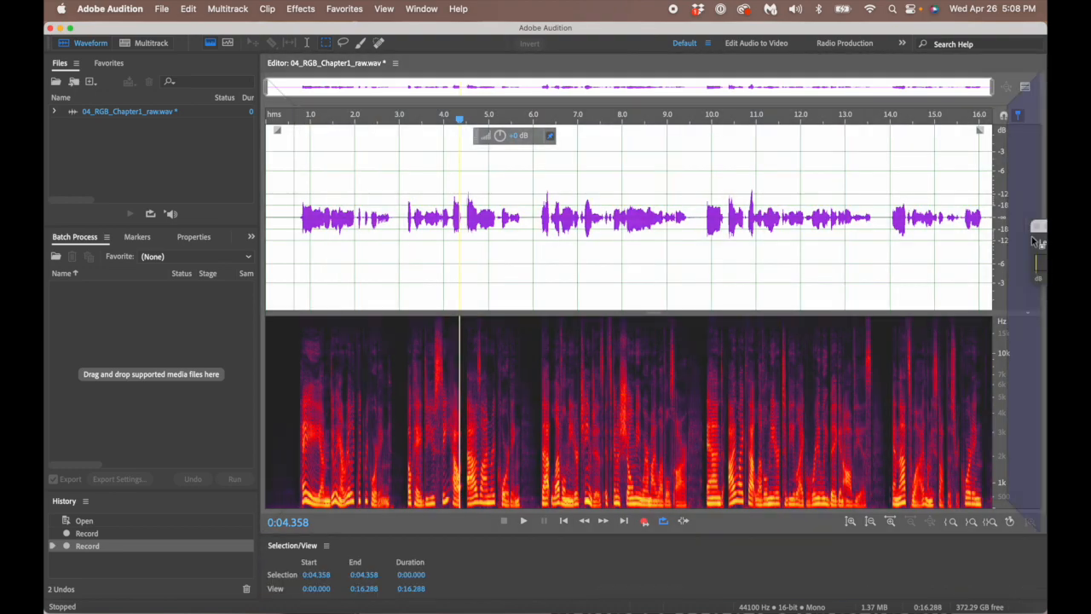
{"action": "left_click_drag", "start_coordinate": [1034, 240], "coordinate": [267, 541]}
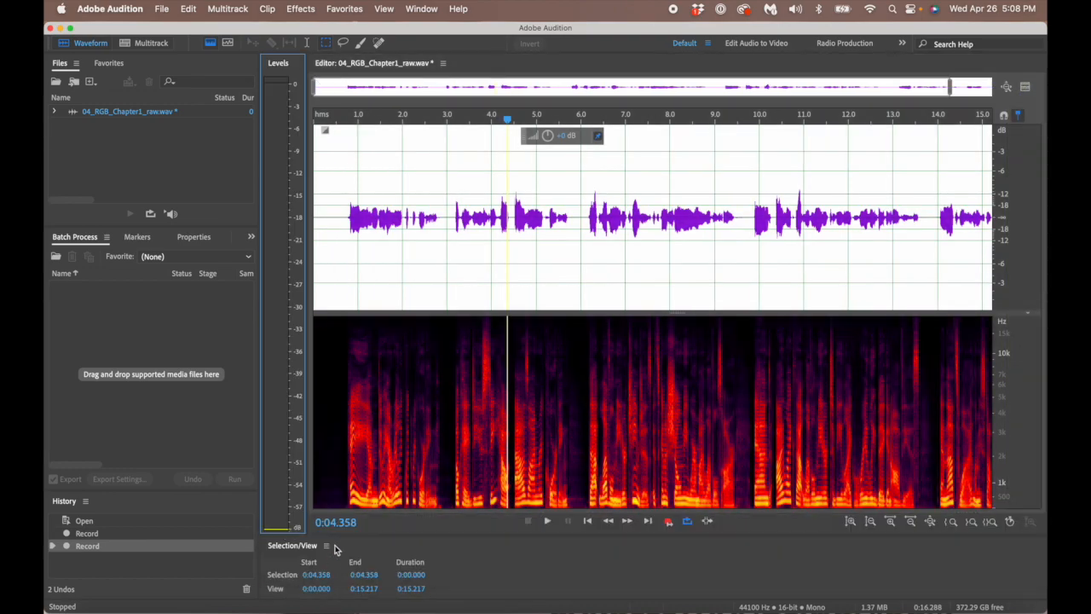
{"action": "left_click_drag", "start_coordinate": [273, 68], "coordinate": [300, 552]}
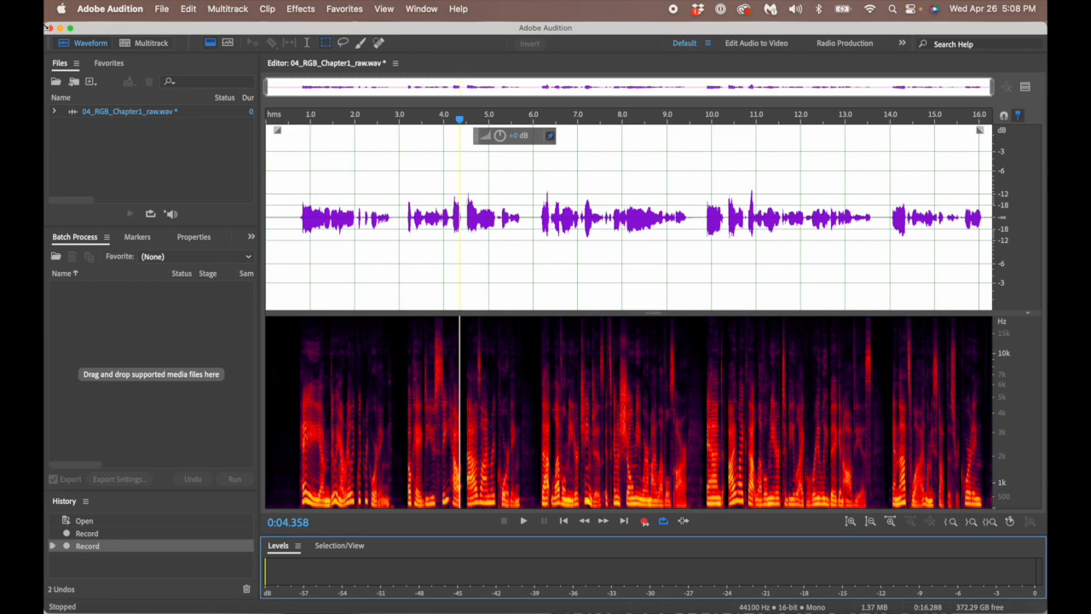
- Reopen the Favorites and Files panels and place the Files tab ahead of Favorites
{"action": "left_click", "coordinate": [60, 70]}
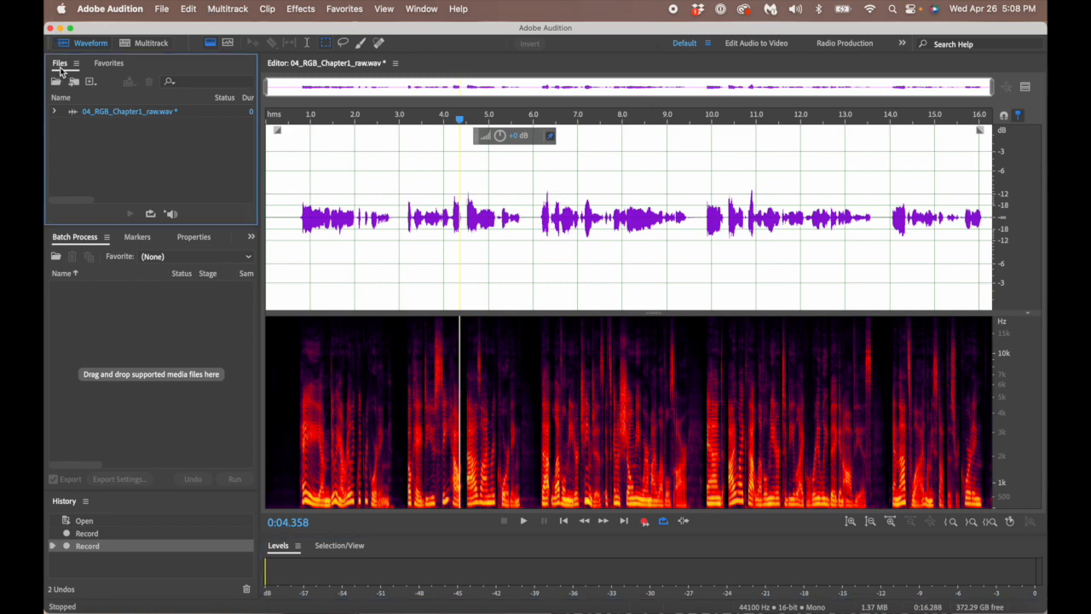
{"action": "left_click", "coordinate": [424, 9]}
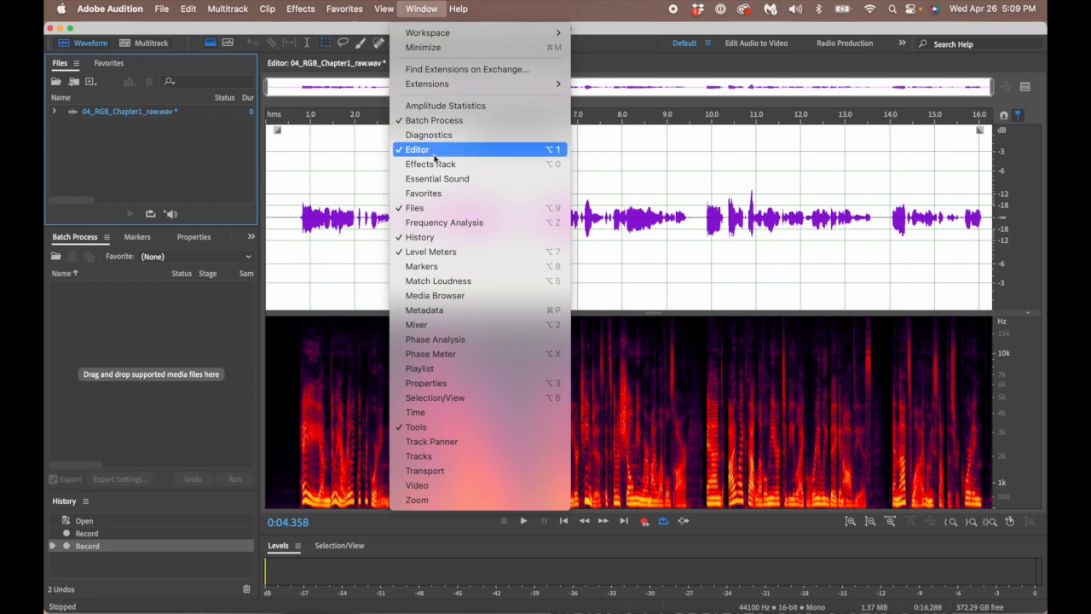
{"action": "left_click", "coordinate": [428, 208]}
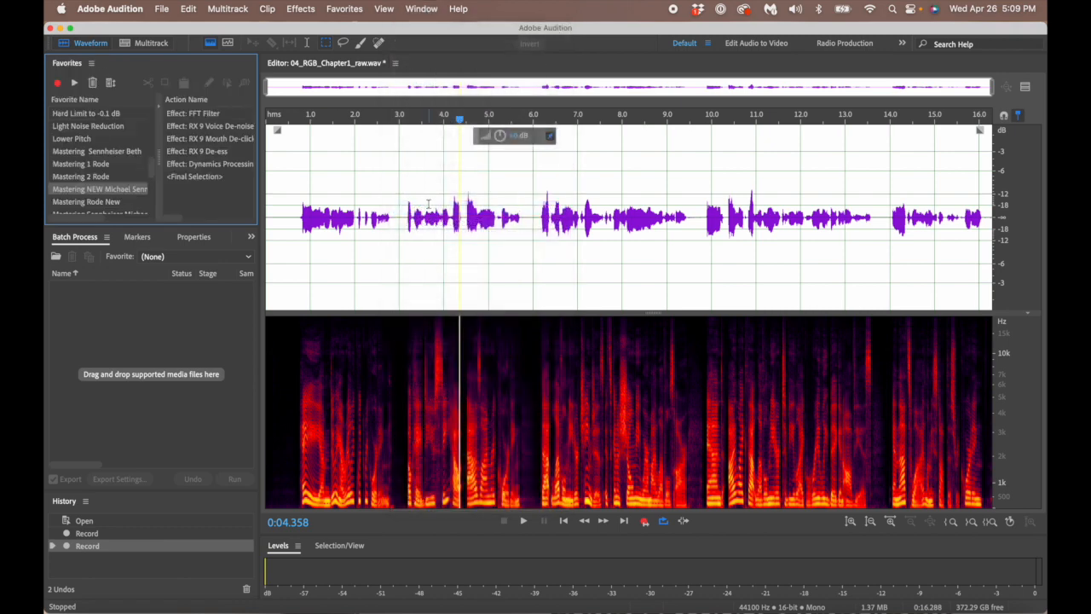
{"action": "left_click", "coordinate": [424, 10]}
{"action": "left_click", "coordinate": [447, 210]}
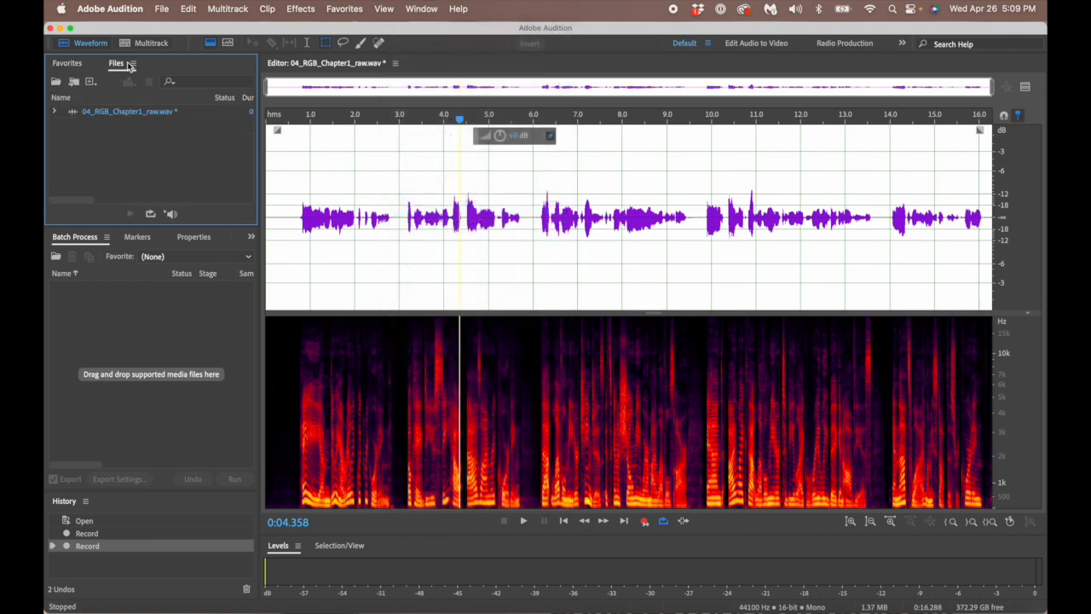
{"action": "left_click_drag", "start_coordinate": [128, 67], "coordinate": [62, 61]}
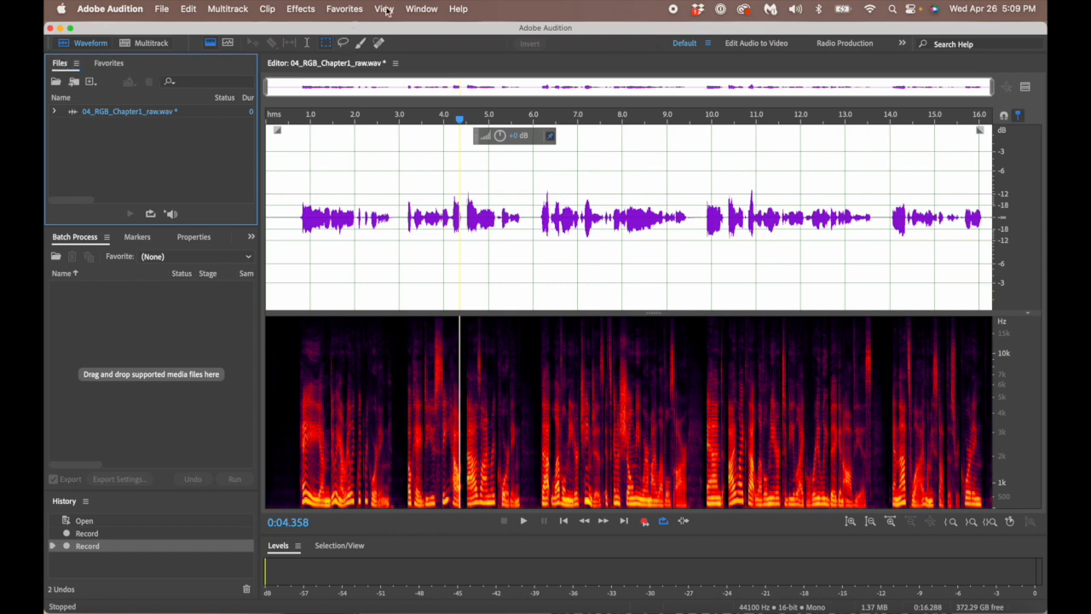
- Rearrange the Favorites tab in its group and make the Files panel slightly taller
{"action": "left_click", "coordinate": [422, 9]}
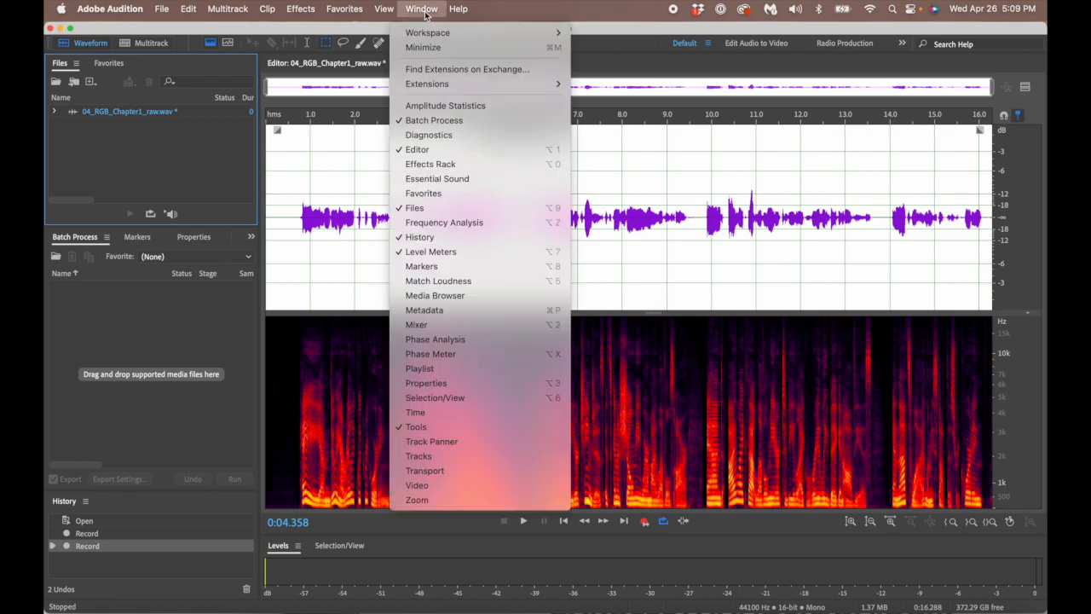
{"action": "left_click", "coordinate": [450, 193]}
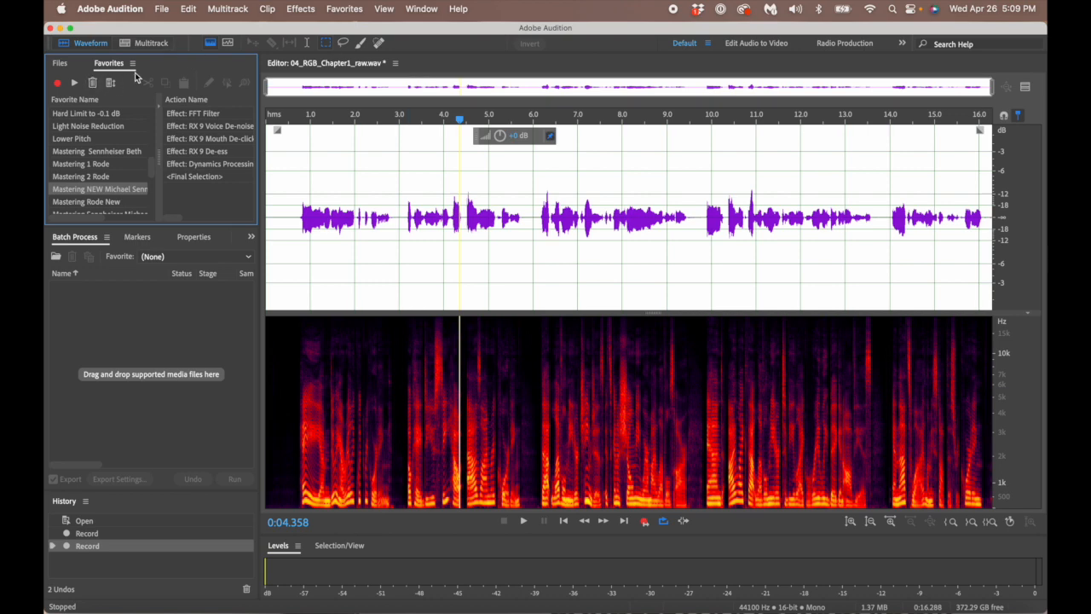
{"action": "left_click_drag", "start_coordinate": [113, 63], "coordinate": [176, 64]}
{"action": "left_click", "coordinate": [60, 63]}
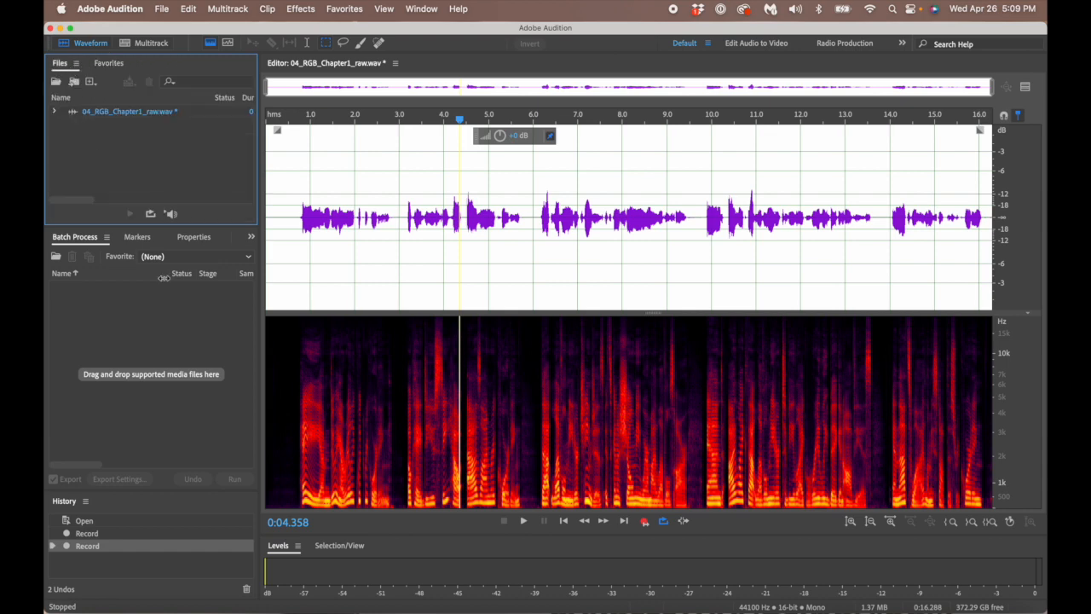
{"action": "left_click_drag", "start_coordinate": [165, 228], "coordinate": [188, 227]}
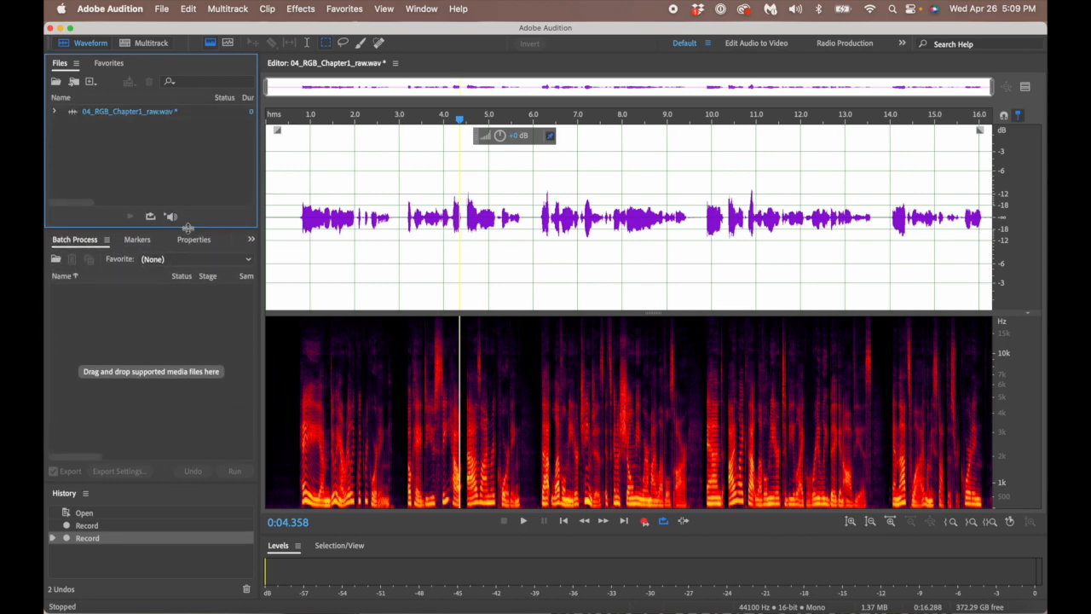
- Check the panels grouped with Batch Process, briefly selecting audio around 2.5–10.6 seconds, then clear it
{"action": "left_click", "coordinate": [251, 240]}
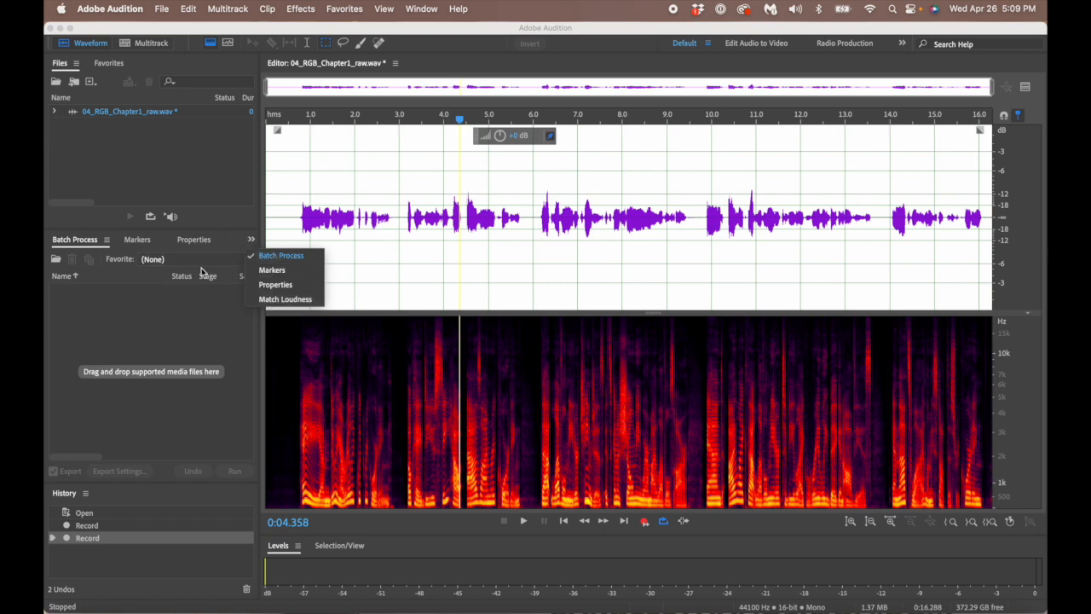
{"action": "left_click_drag", "start_coordinate": [406, 227], "coordinate": [737, 253]}
{"action": "left_click_drag", "start_coordinate": [379, 218], "coordinate": [564, 233]}
{"action": "left_click", "coordinate": [214, 336]}
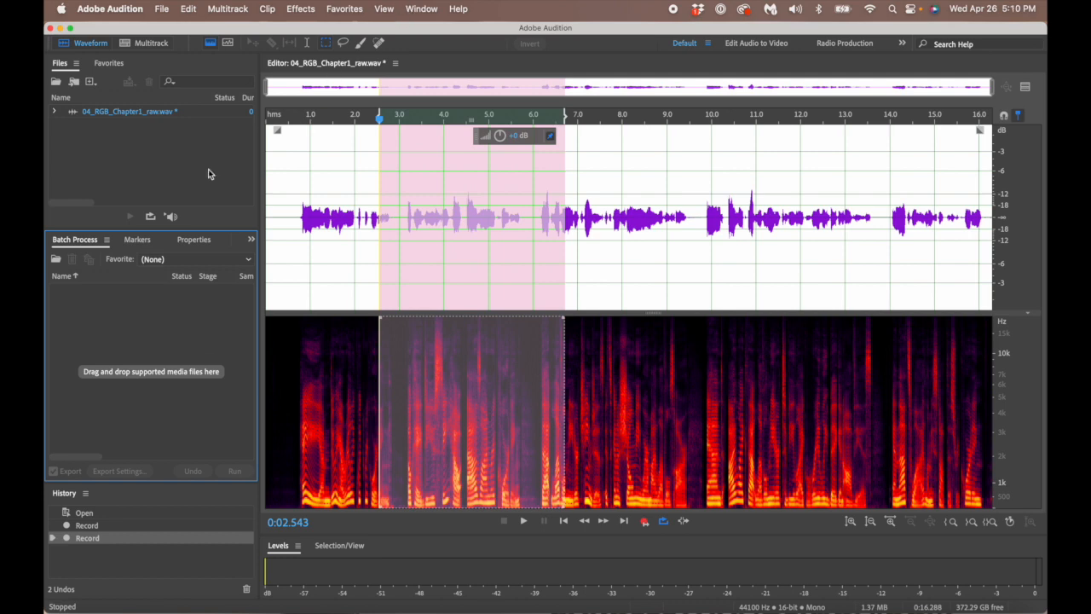
{"action": "left_click", "coordinate": [251, 240]}
{"action": "left_click", "coordinate": [252, 241]}
{"action": "left_click", "coordinate": [424, 191]}
- Drag the Batch Process panel toward the Files group, leaving it docked below
{"action": "left_click", "coordinate": [421, 10]}
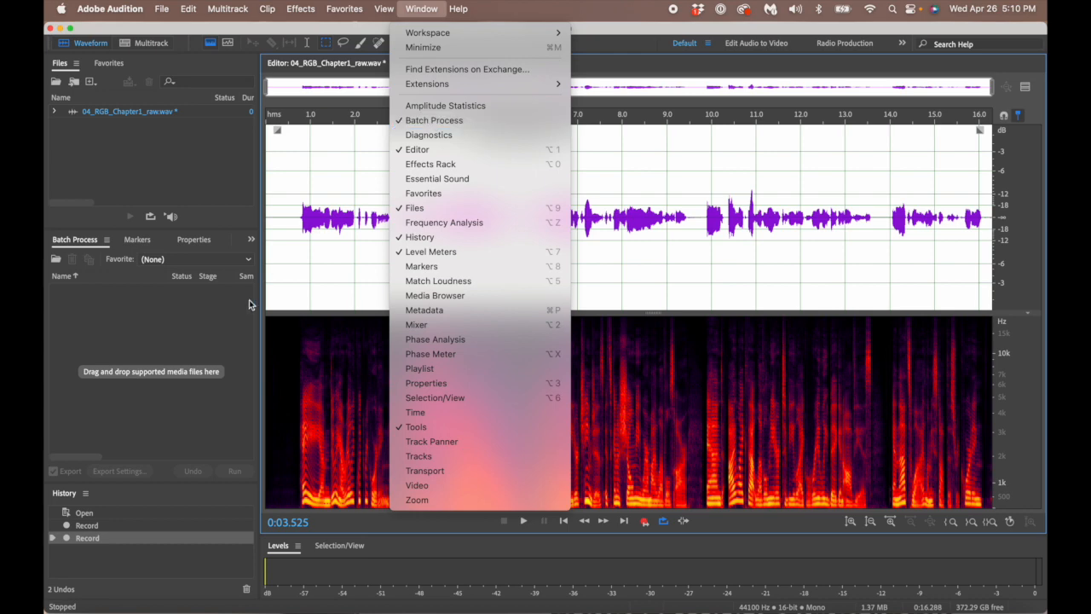
{"action": "left_click", "coordinate": [167, 338]}
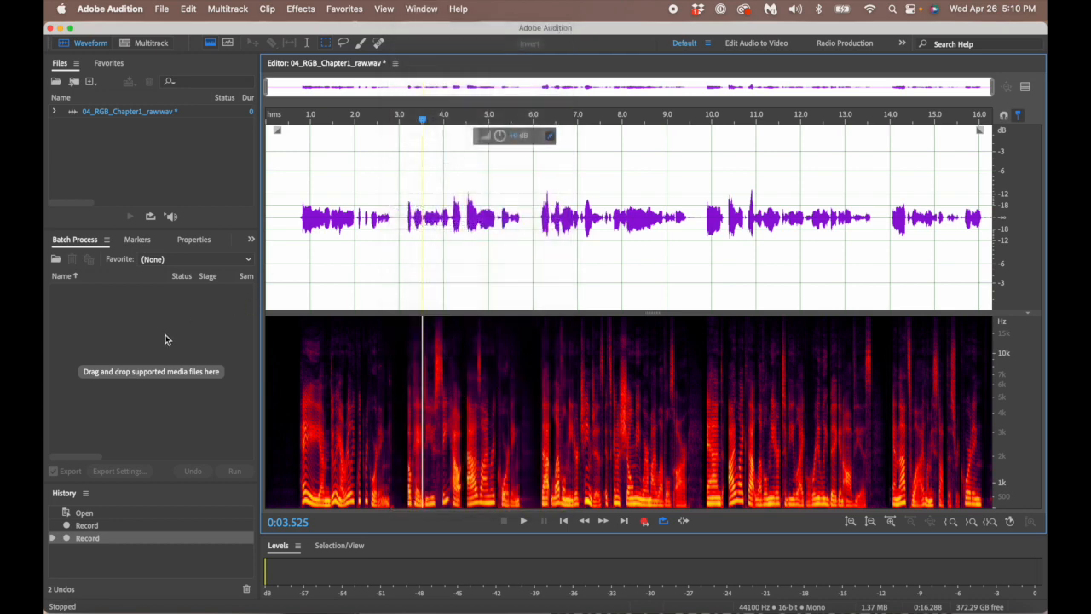
{"action": "left_click", "coordinate": [252, 239]}
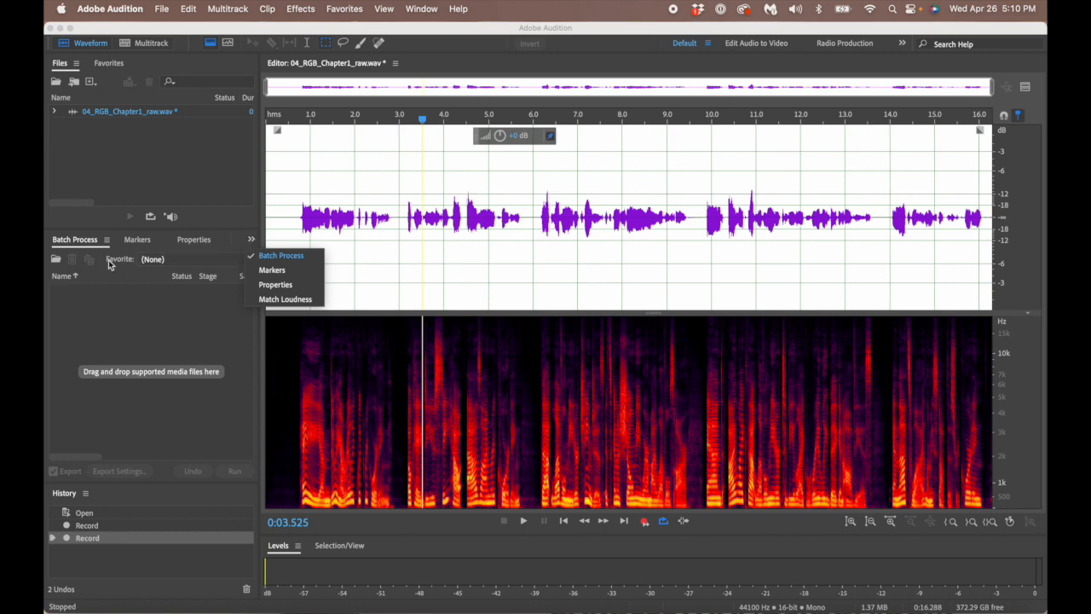
{"action": "left_click_drag", "start_coordinate": [91, 240], "coordinate": [53, 243]}
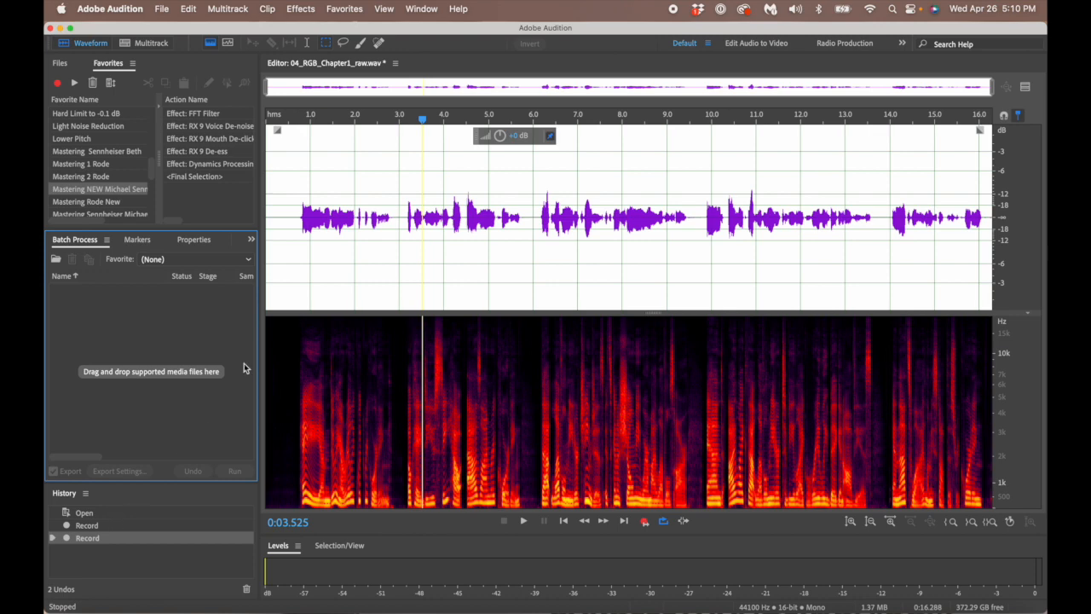
{"action": "left_click_drag", "start_coordinate": [273, 209], "coordinate": [406, 249]}
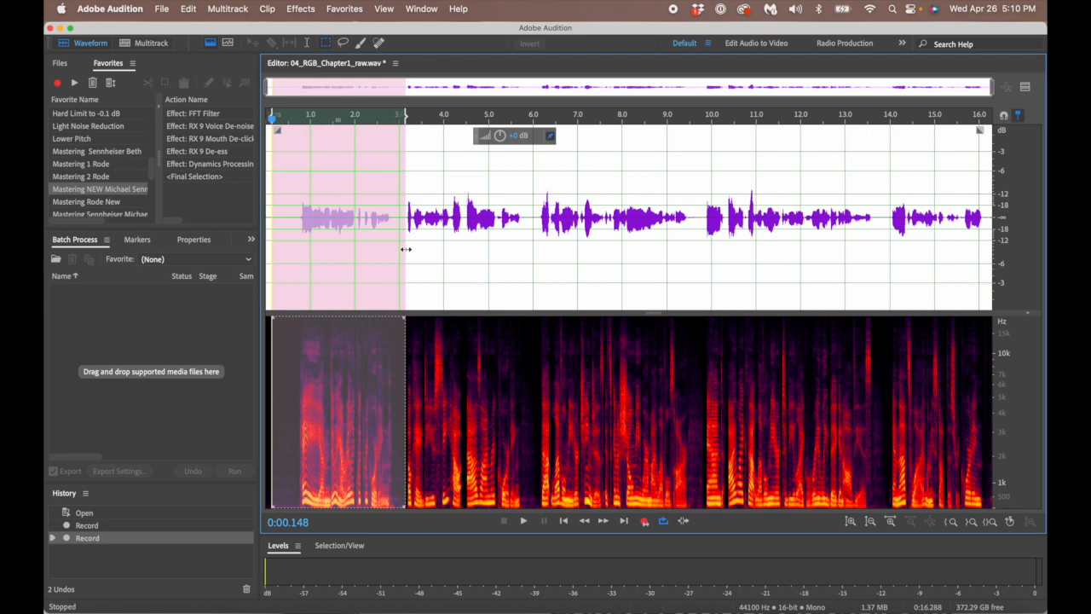
{"action": "key", "text": "Delete"}
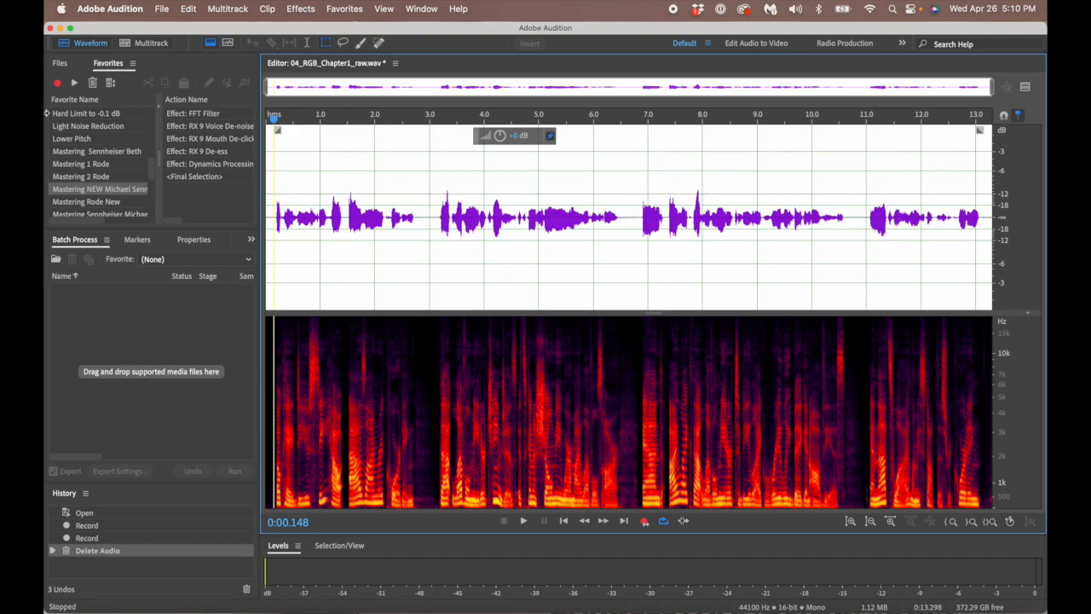
{"action": "left_click", "coordinate": [188, 9]}
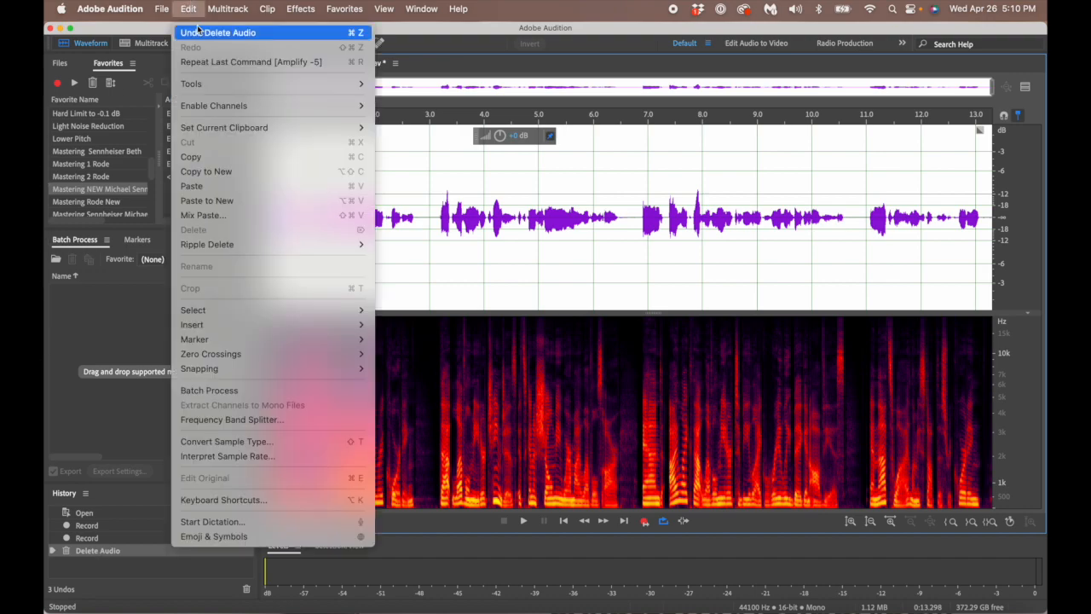
{"action": "left_click", "coordinate": [198, 33]}
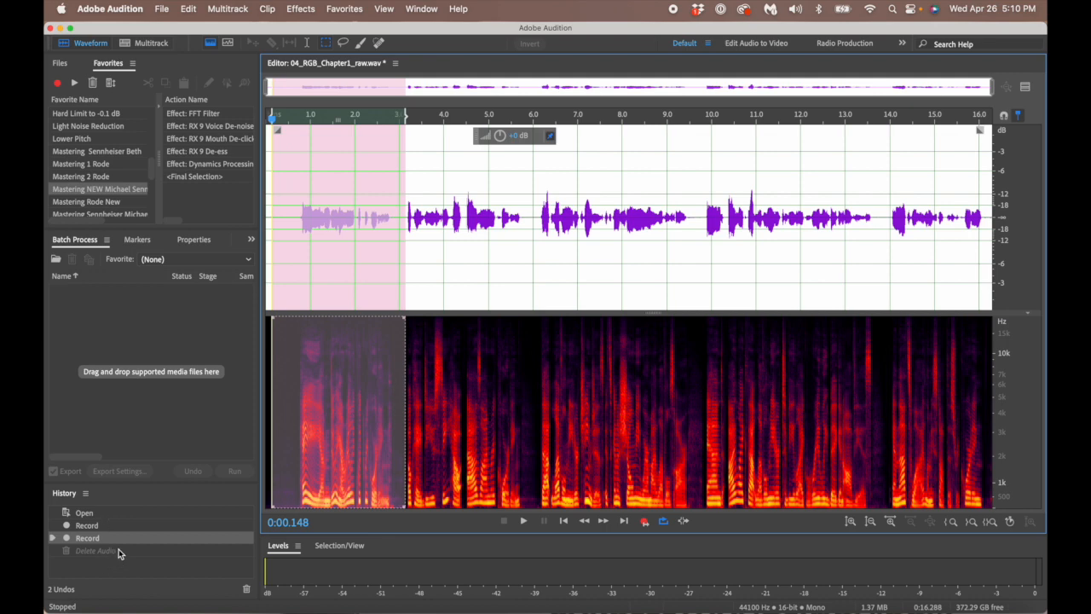
{"action": "left_click", "coordinate": [347, 187]}
{"action": "left_click", "coordinate": [415, 258]}
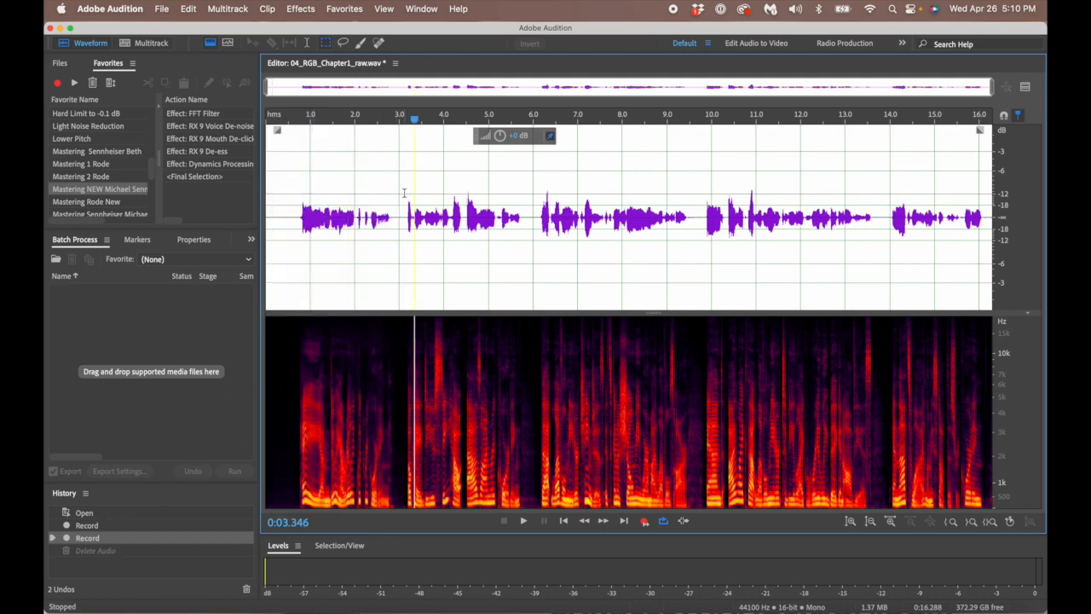
{"action": "left_click", "coordinate": [288, 207]}
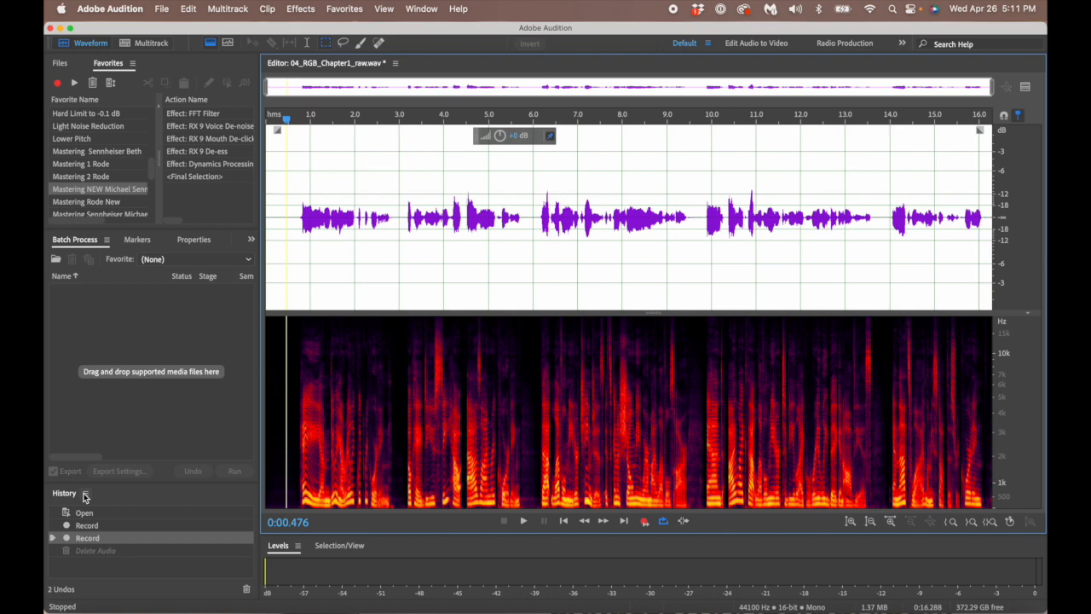
{"action": "left_click", "coordinate": [421, 9]}
{"action": "left_click", "coordinate": [420, 10]}
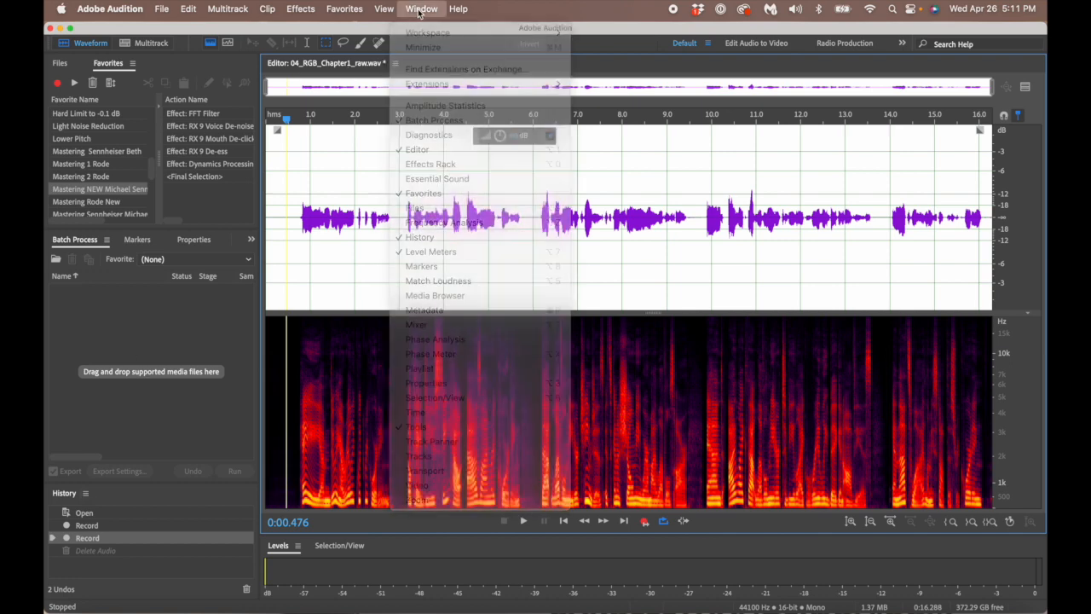